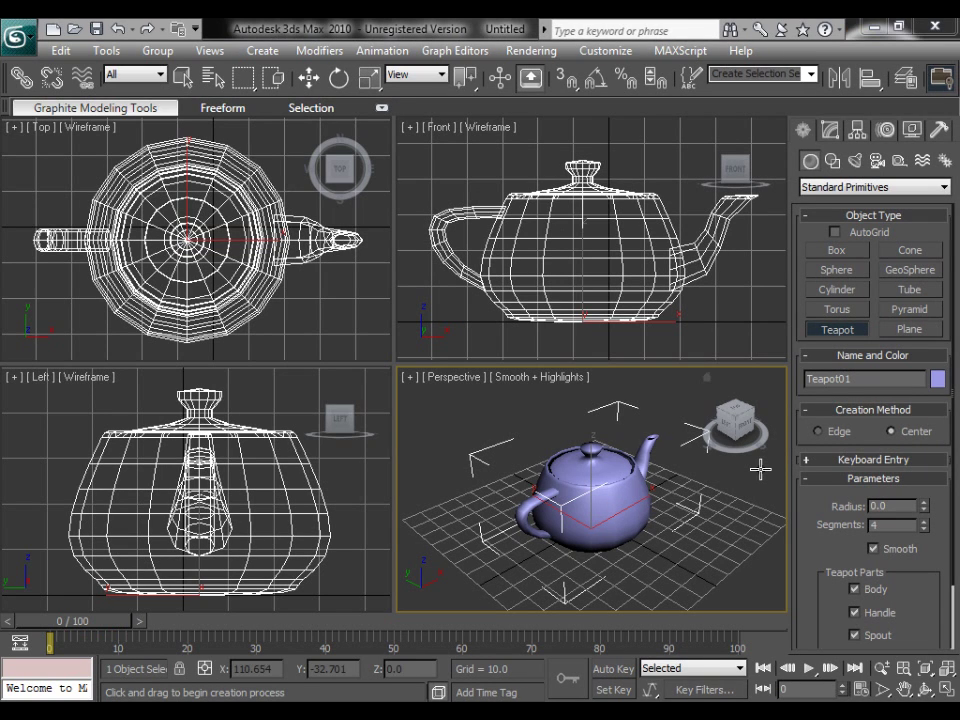
- Make the Front viewport the active view
left_click(728, 332)
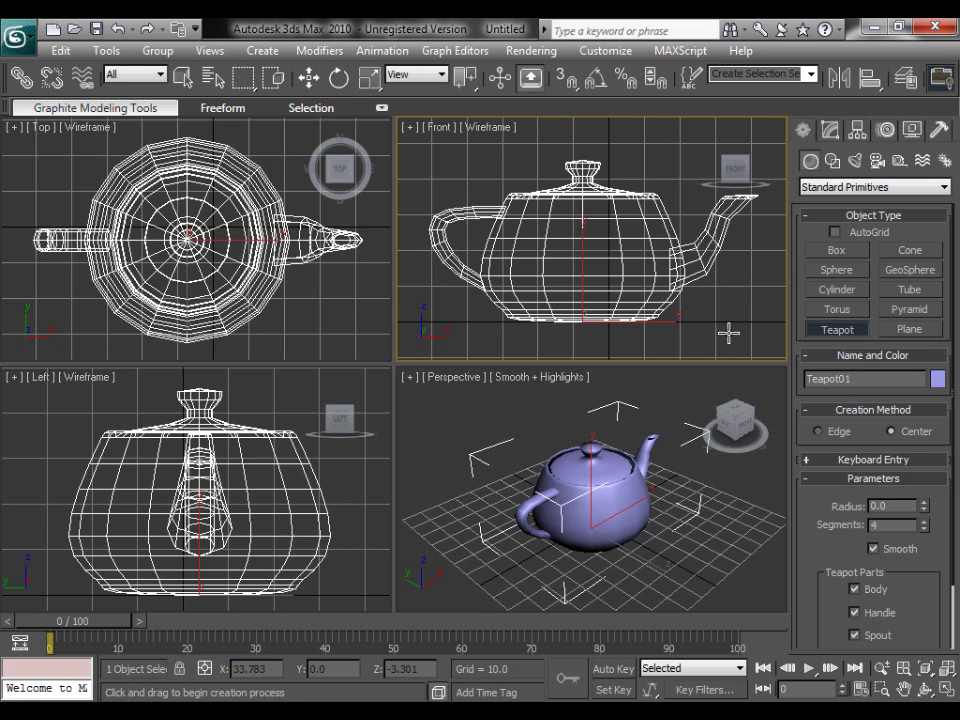
- Activate the Top and then the Left viewport, then drag the pane divider to enlarge Top
left_click(309, 327)
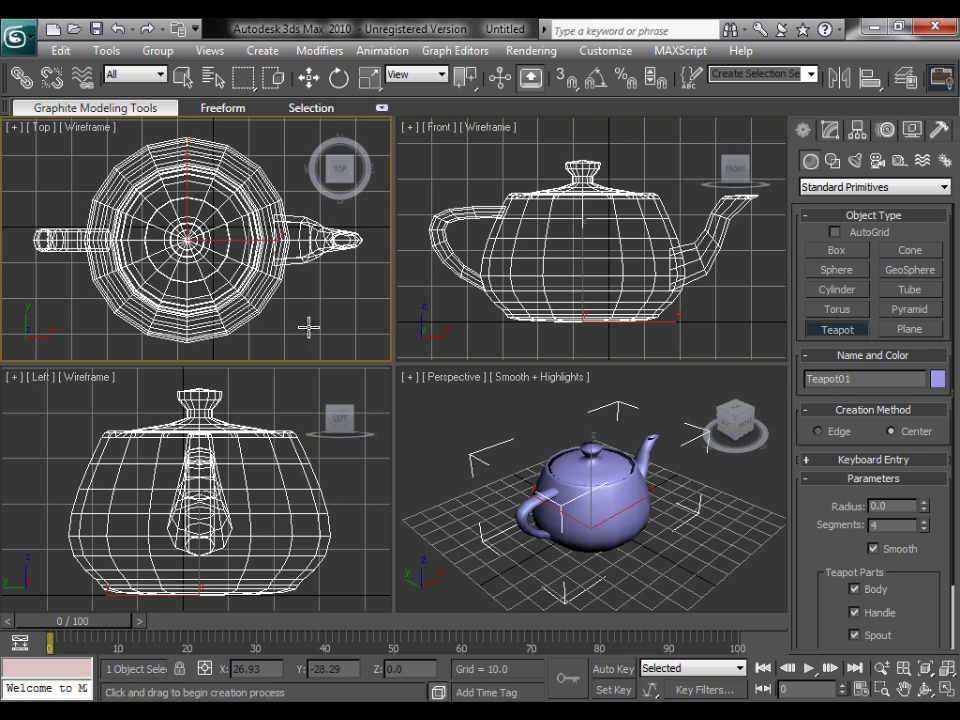
left_click(358, 478)
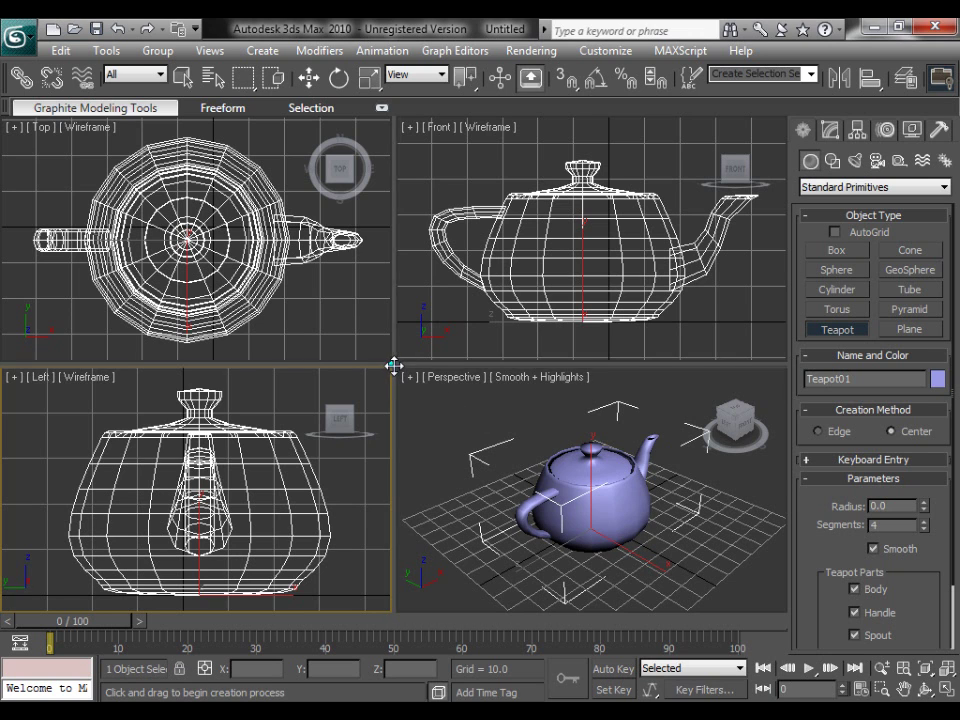
left_click_drag(394, 366, 594, 508)
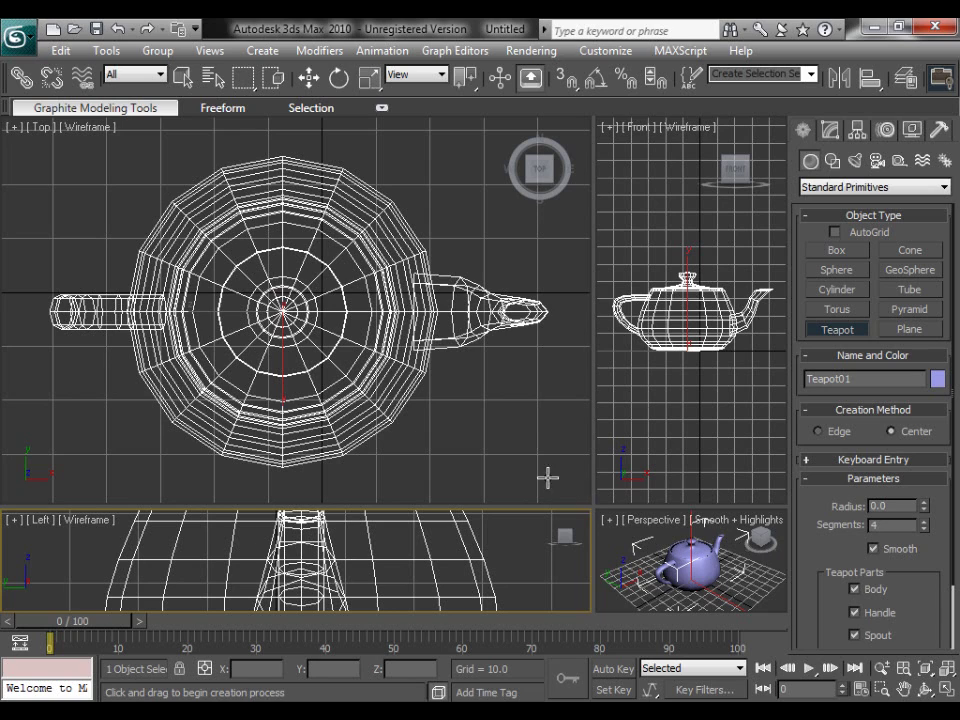
- Reset the layout to four equal viewports and make Perspective the active view
right_click(595, 507)
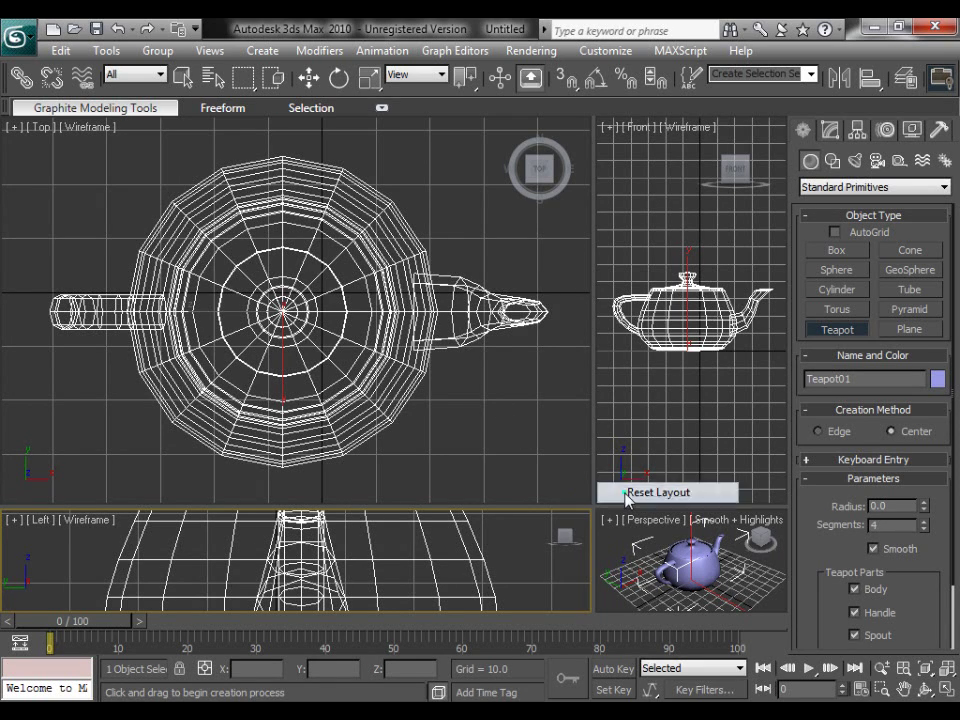
left_click(626, 498)
left_click(624, 492)
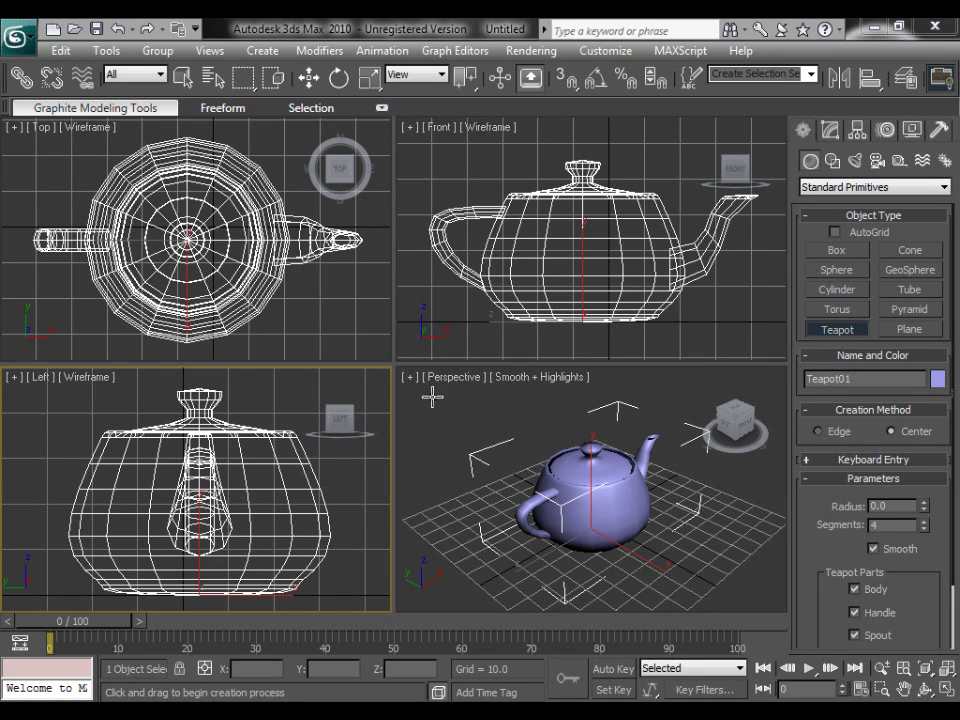
left_click(409, 378)
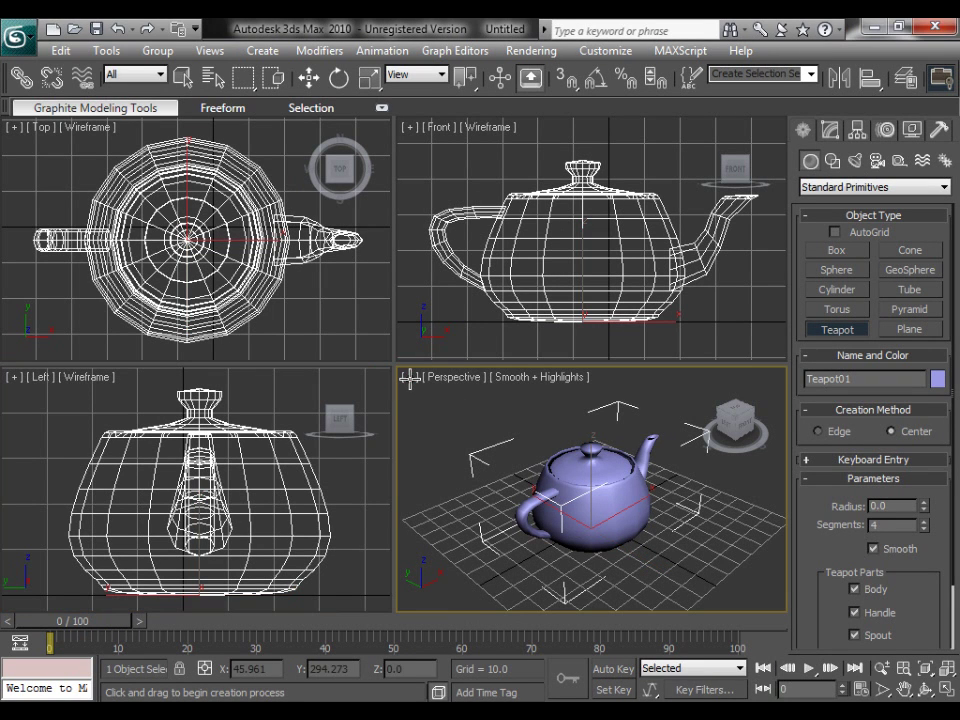
- Browse the Perspective viewport's [+], view type and Smooth + Highlights menus, then exit teapot creation
left_click(409, 378)
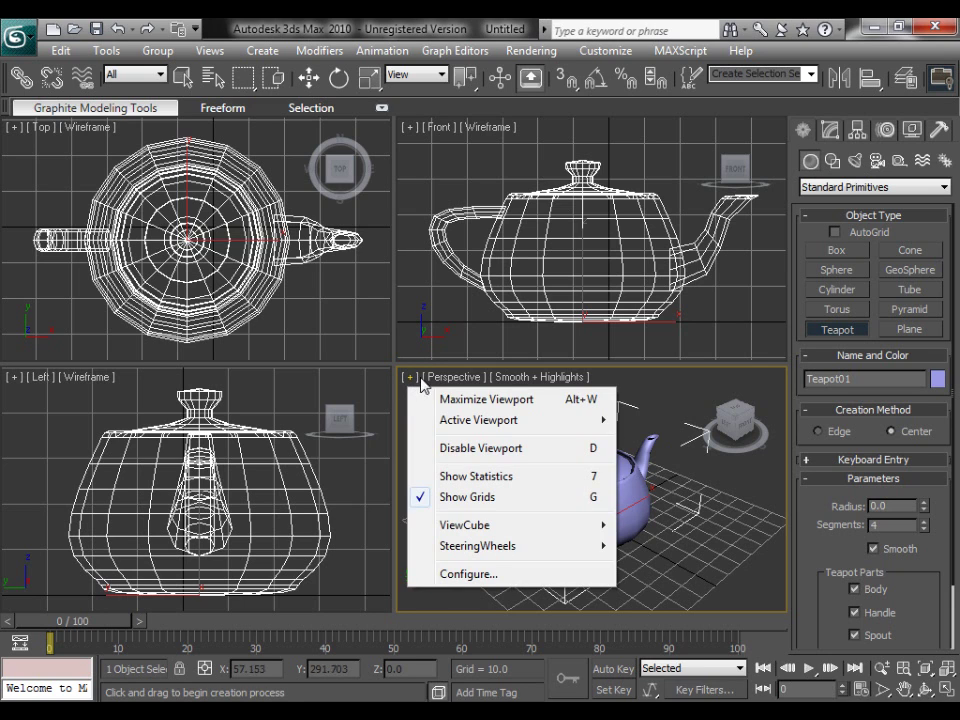
left_click(454, 378)
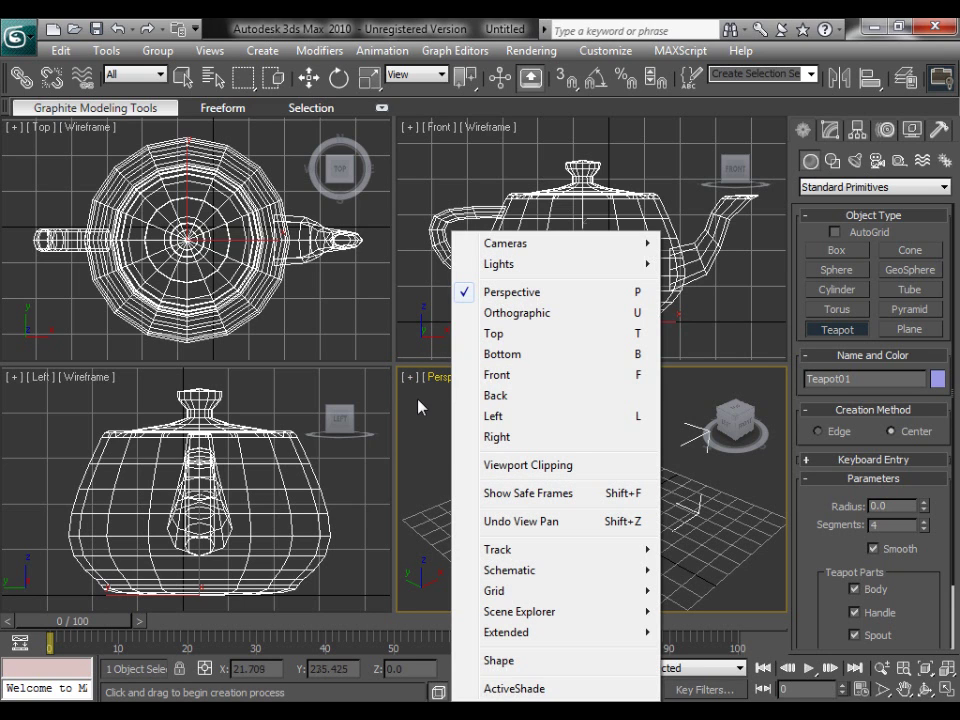
left_click(416, 402)
left_click(510, 378)
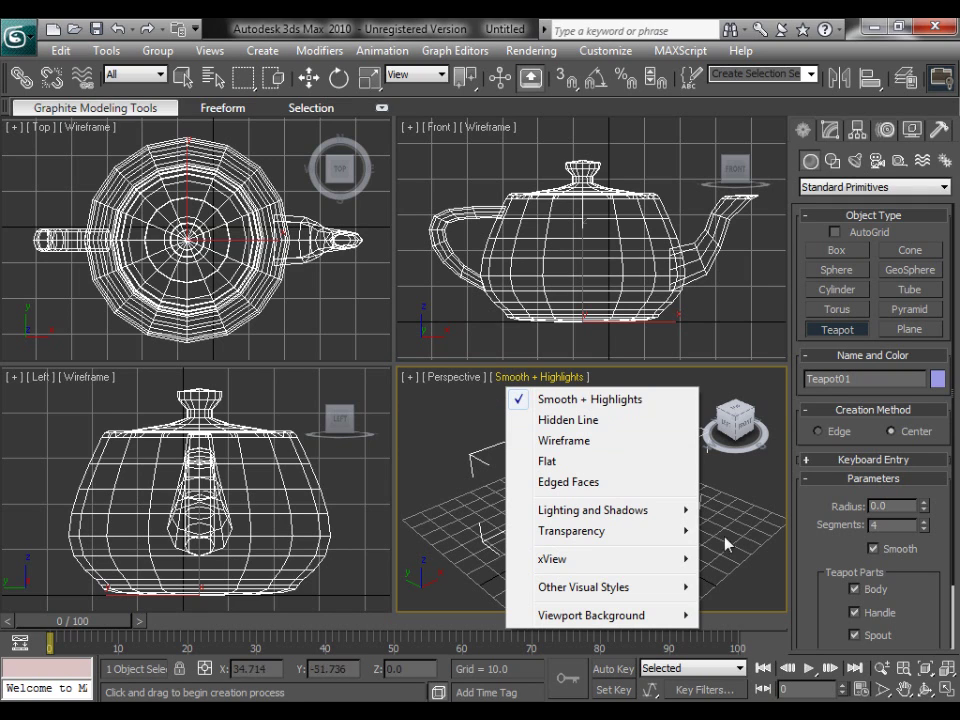
right_click(760, 592)
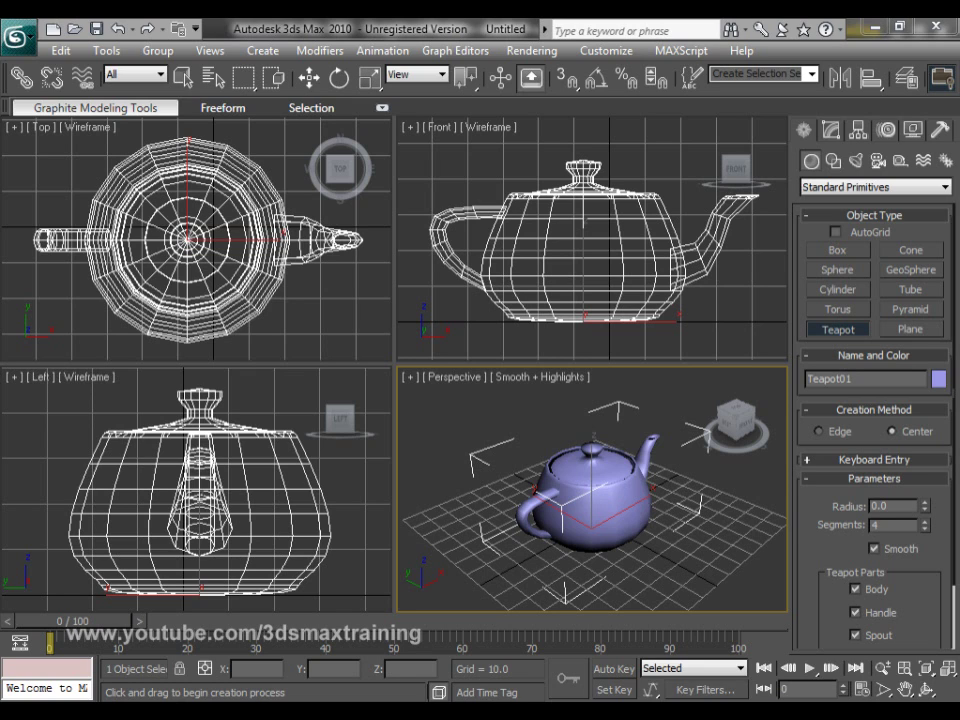
key("q")
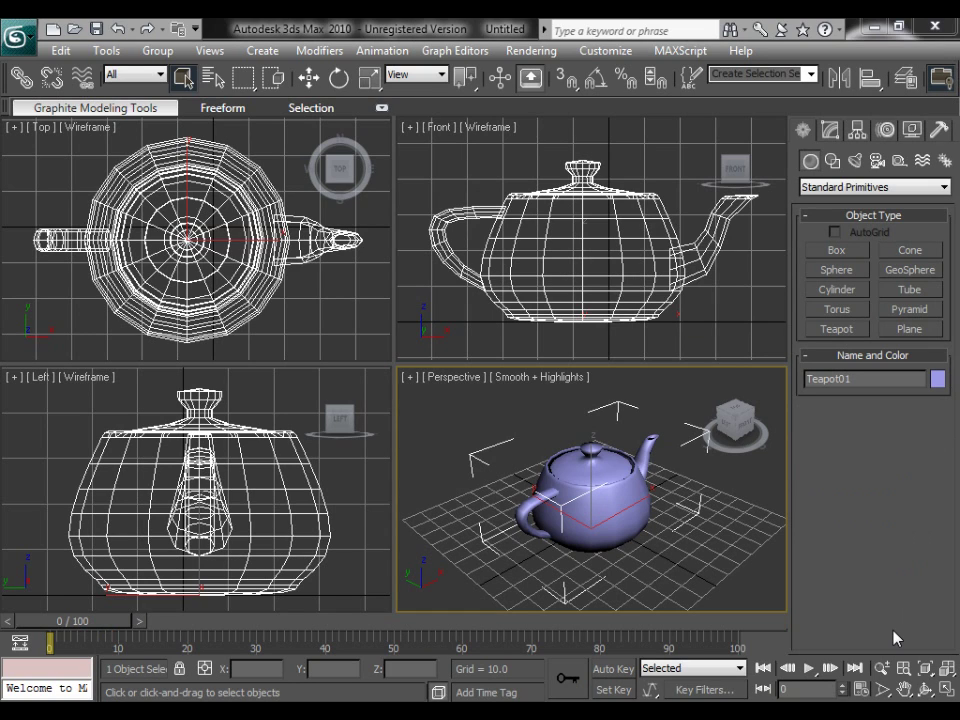
- Open Viewport Configuration from the [+] menu, turn off texture correction, and show the Layout tab
left_click(410, 378)
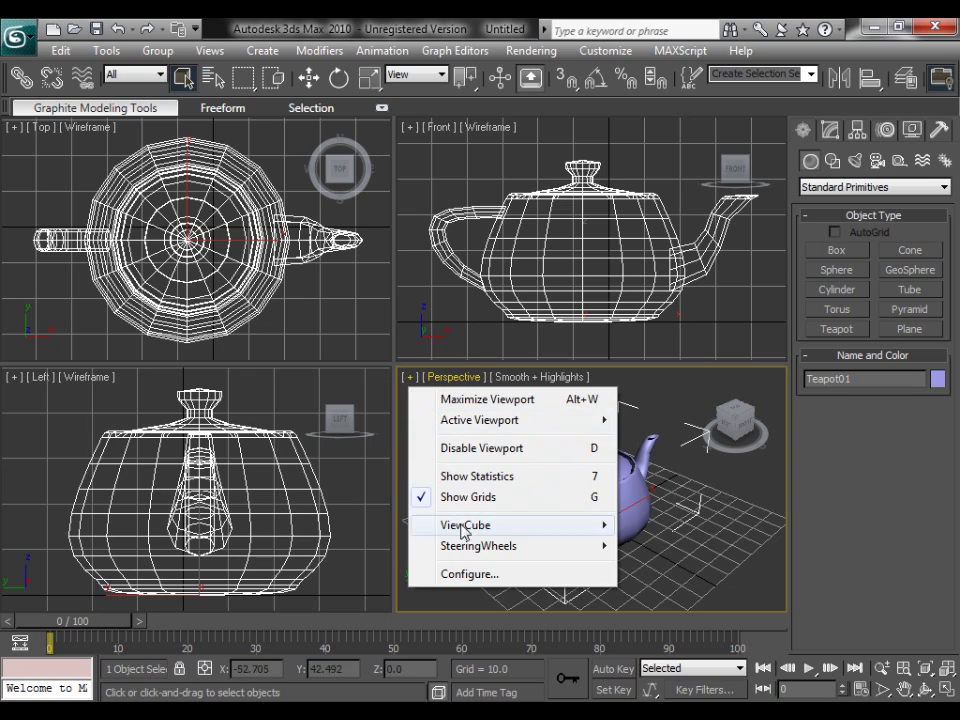
left_click(466, 575)
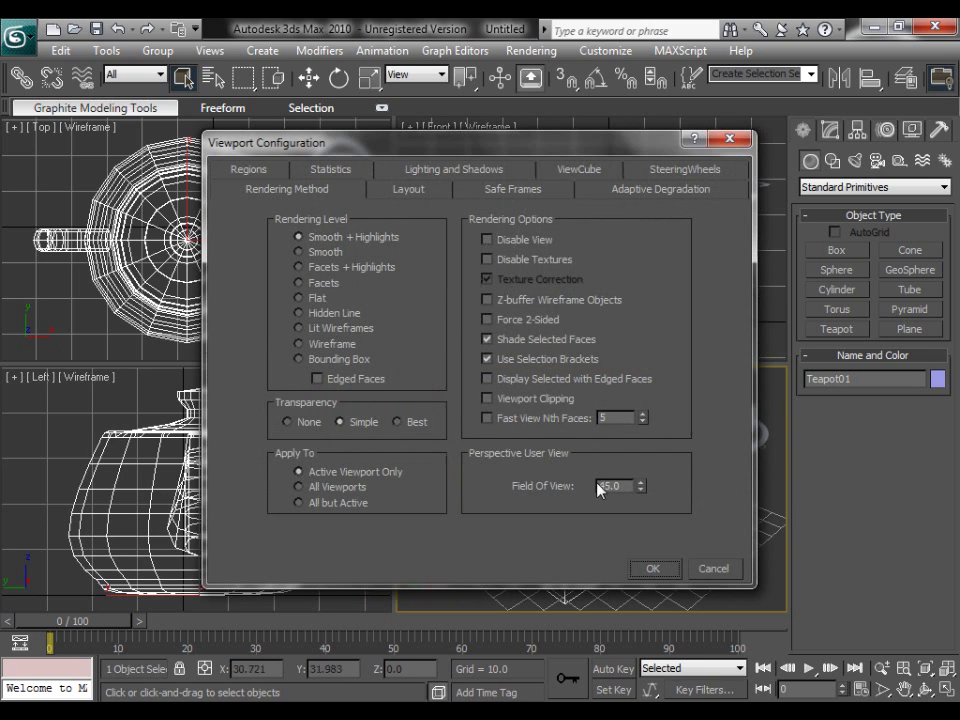
left_click(488, 279)
left_click(435, 192)
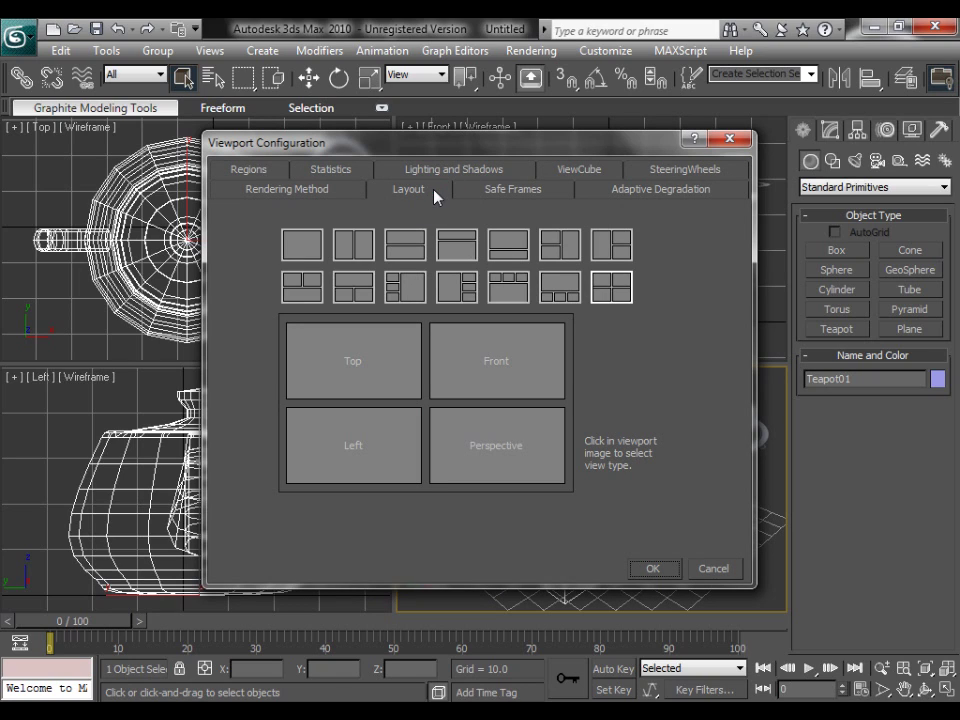
- Preview several layouts ending on Top stacked above Front, then cancel without applying
left_click(408, 289)
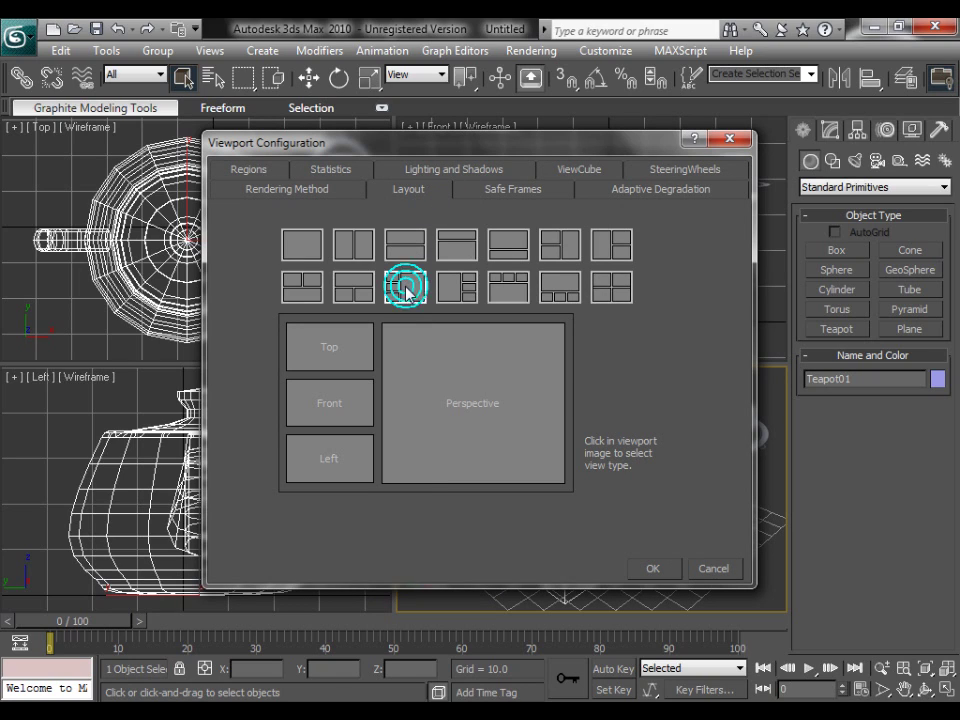
left_click(347, 285)
left_click(304, 286)
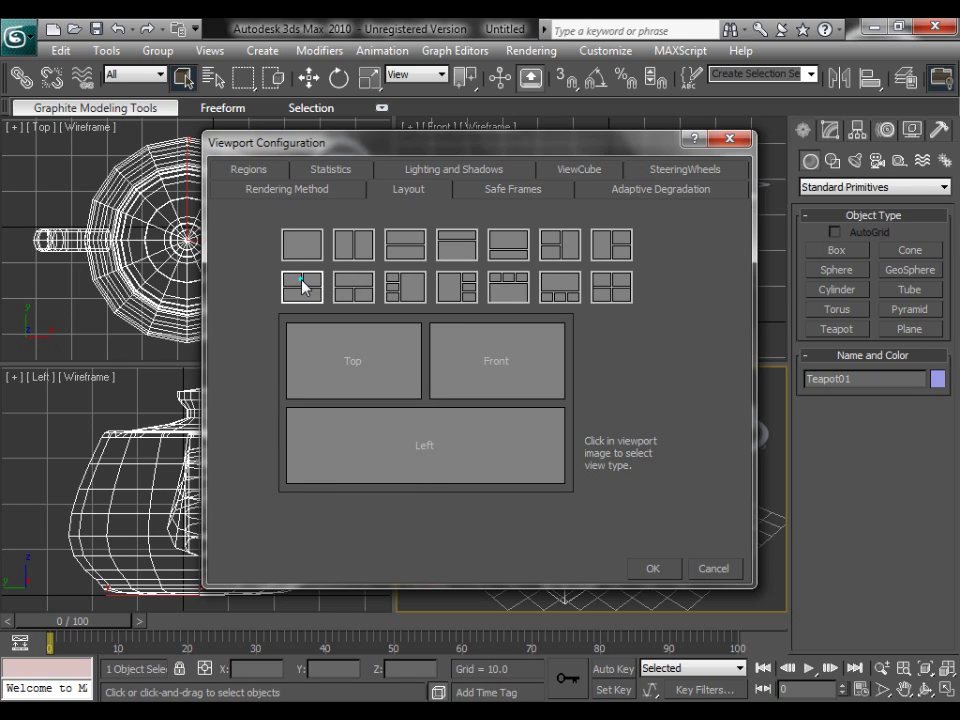
left_click(309, 250)
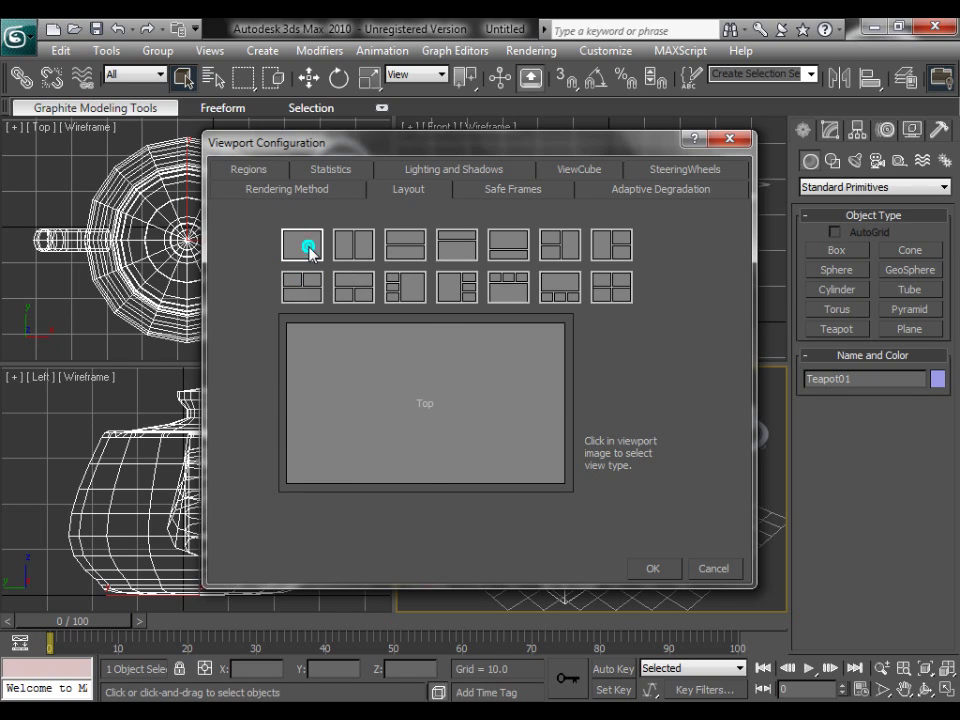
left_click(351, 250)
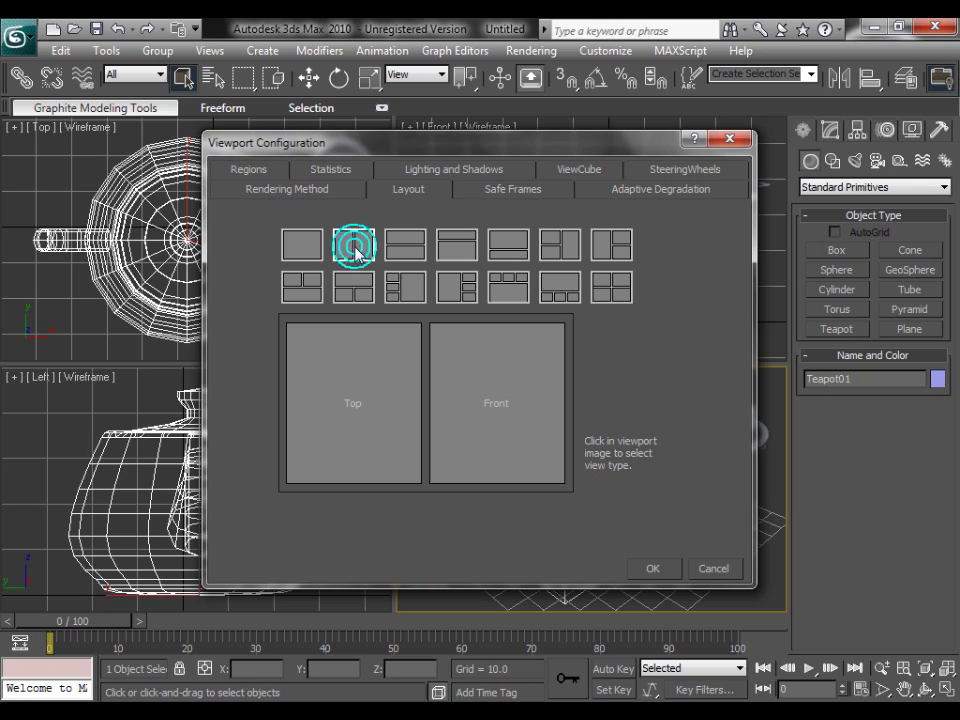
left_click(405, 250)
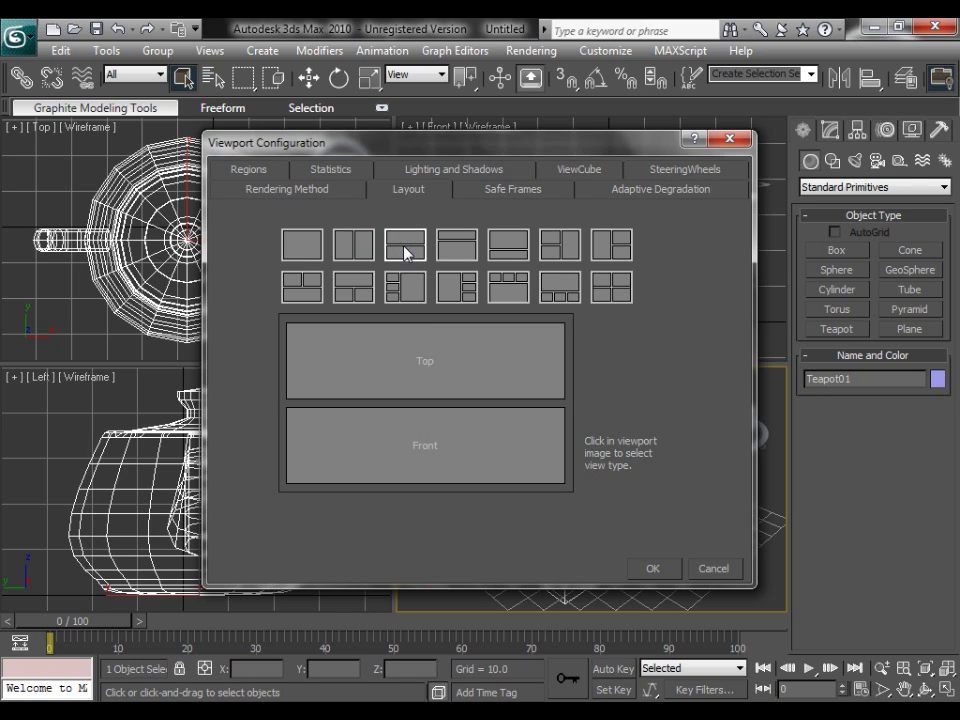
left_click(722, 569)
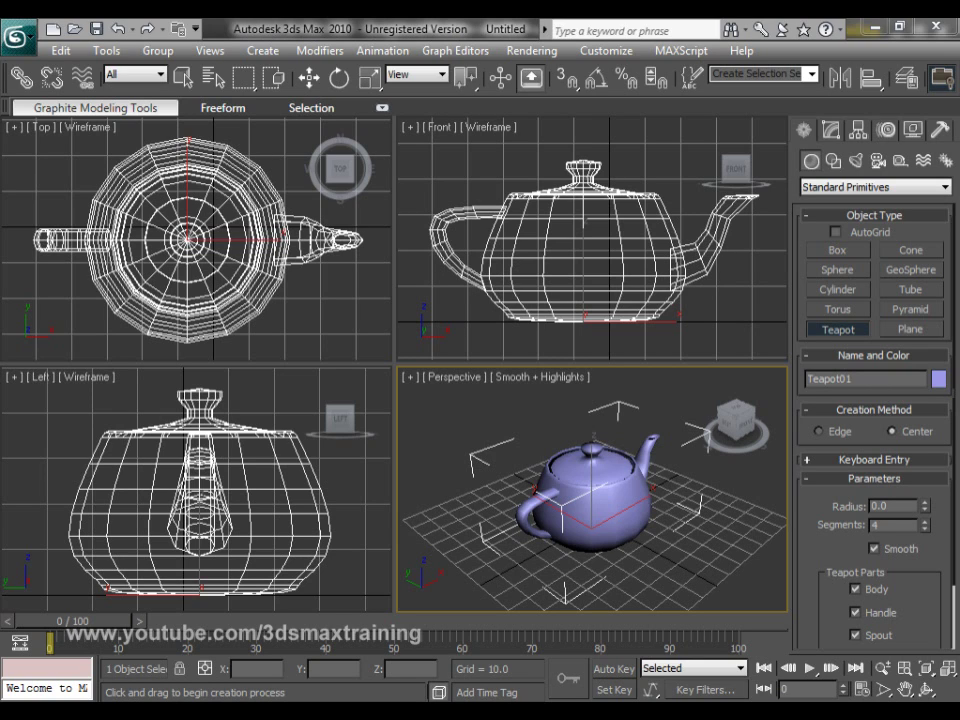
- Exit teapot creation and shade the Perspective view as Hidden Line, then Wireframe, then Flat
key("q")
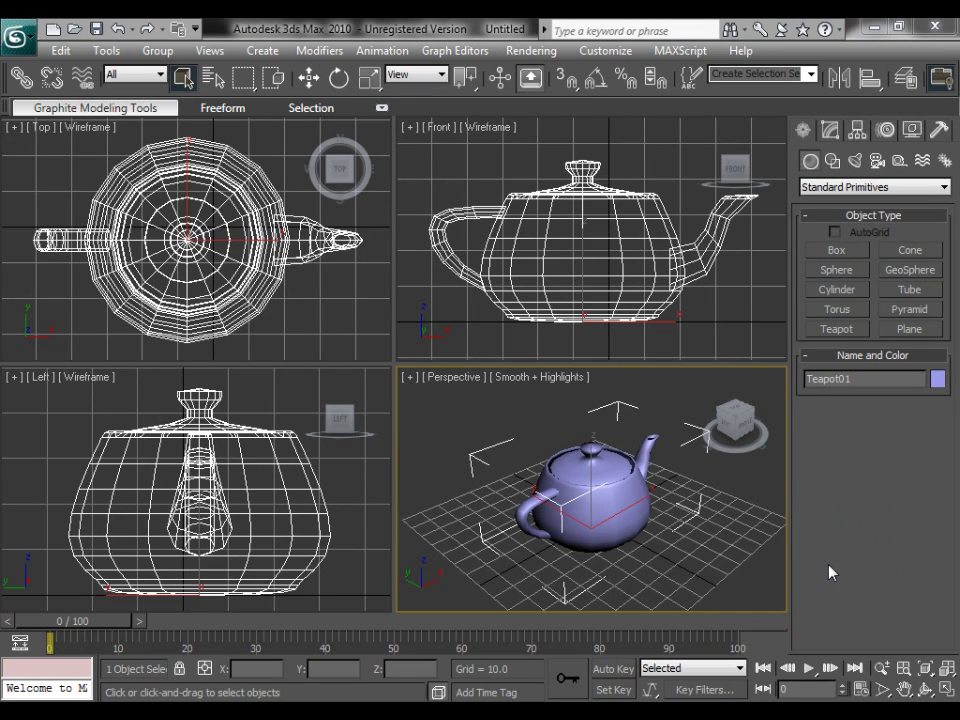
left_click(563, 378)
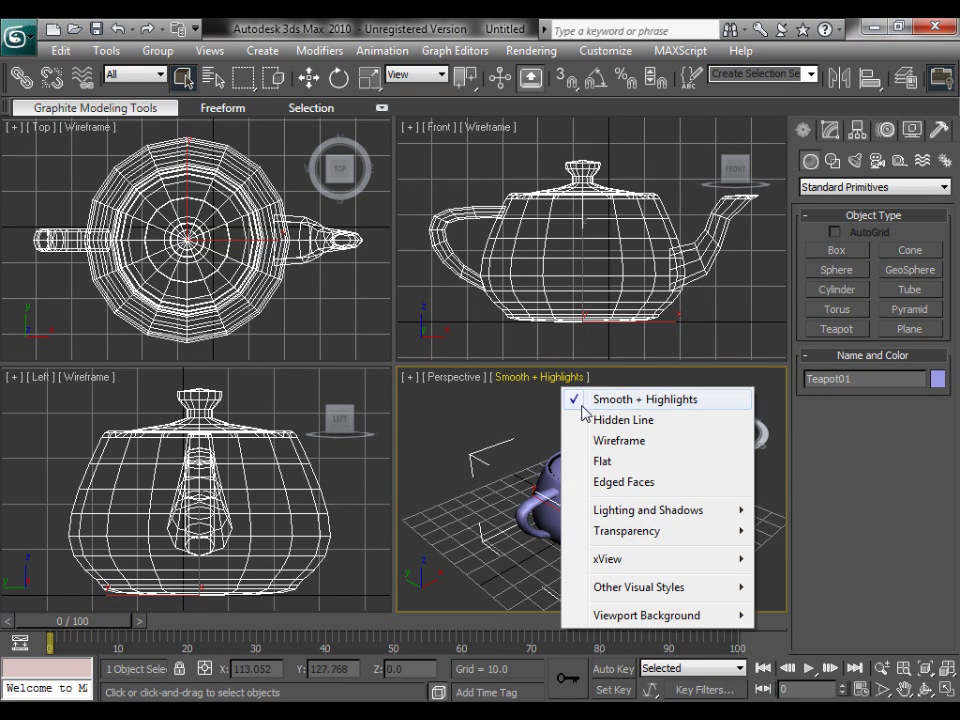
left_click(591, 420)
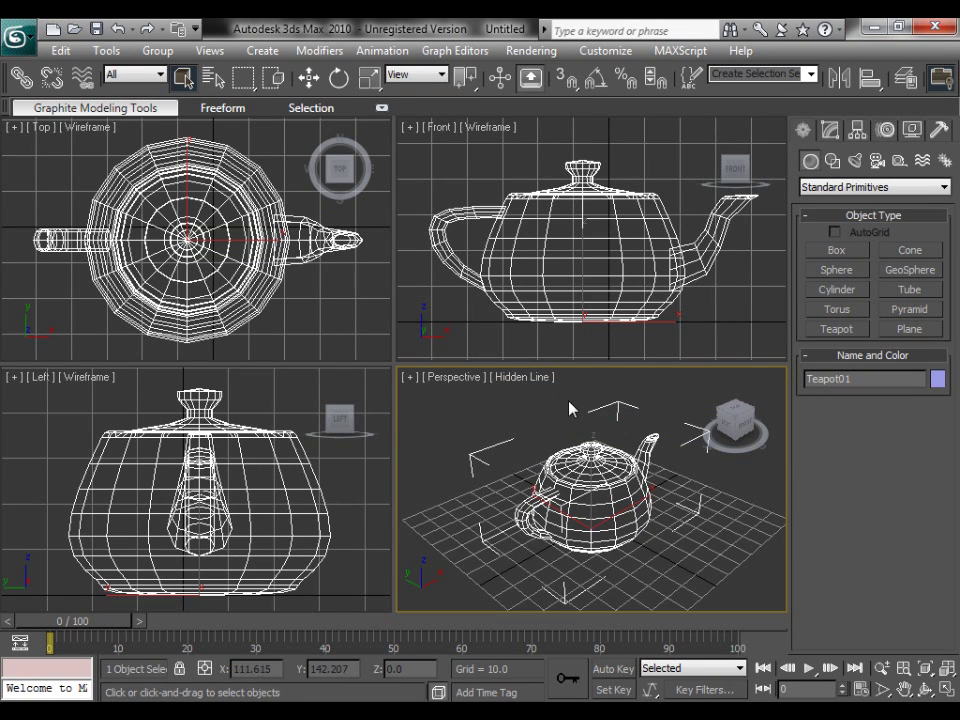
left_click(533, 378)
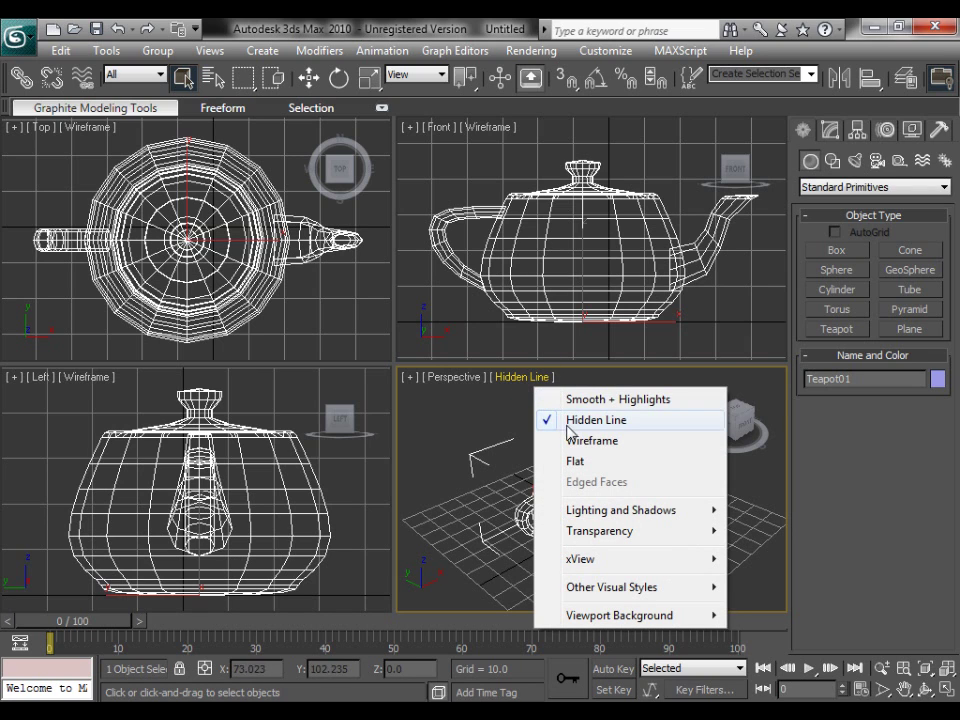
left_click(576, 440)
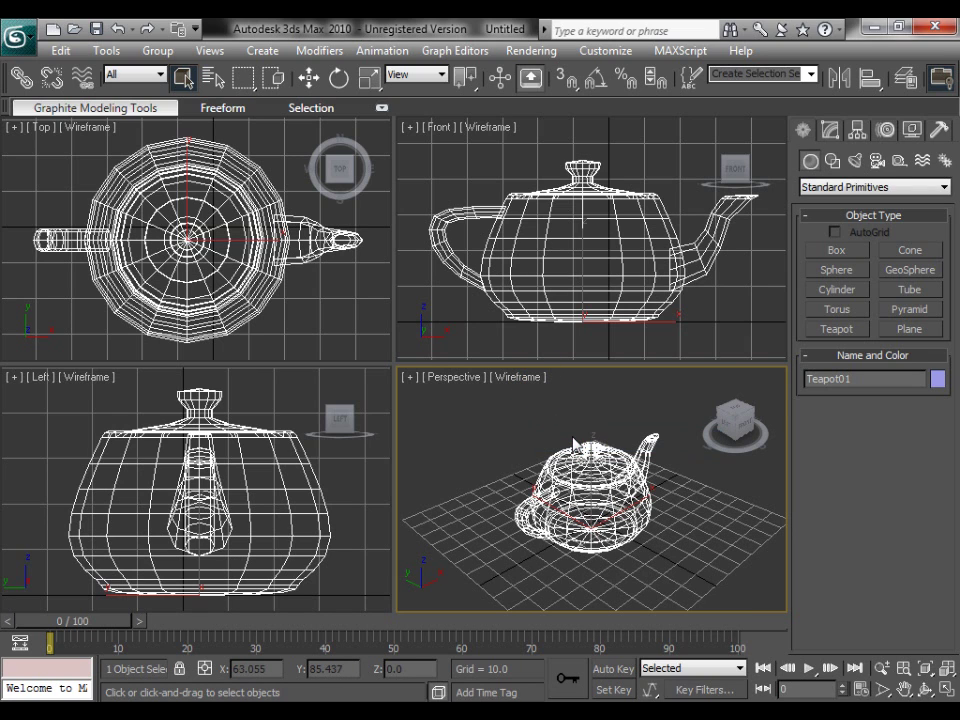
left_click(531, 378)
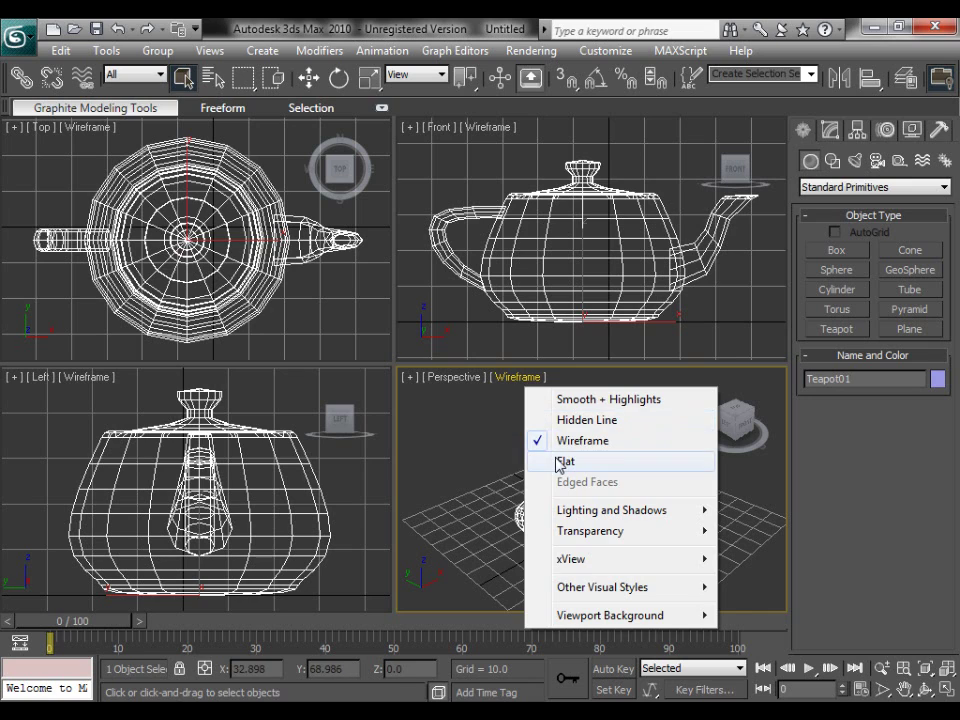
left_click(562, 462)
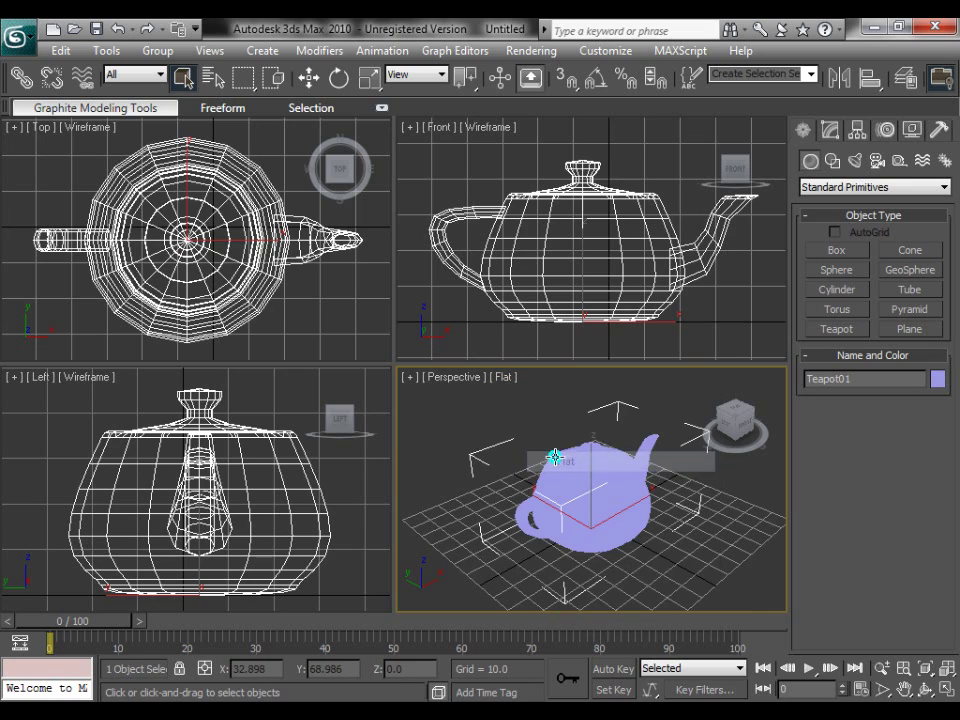
- Add Edged Faces, switch to Smooth + Highlights, then turn Edged Faces off again
left_click(507, 378)
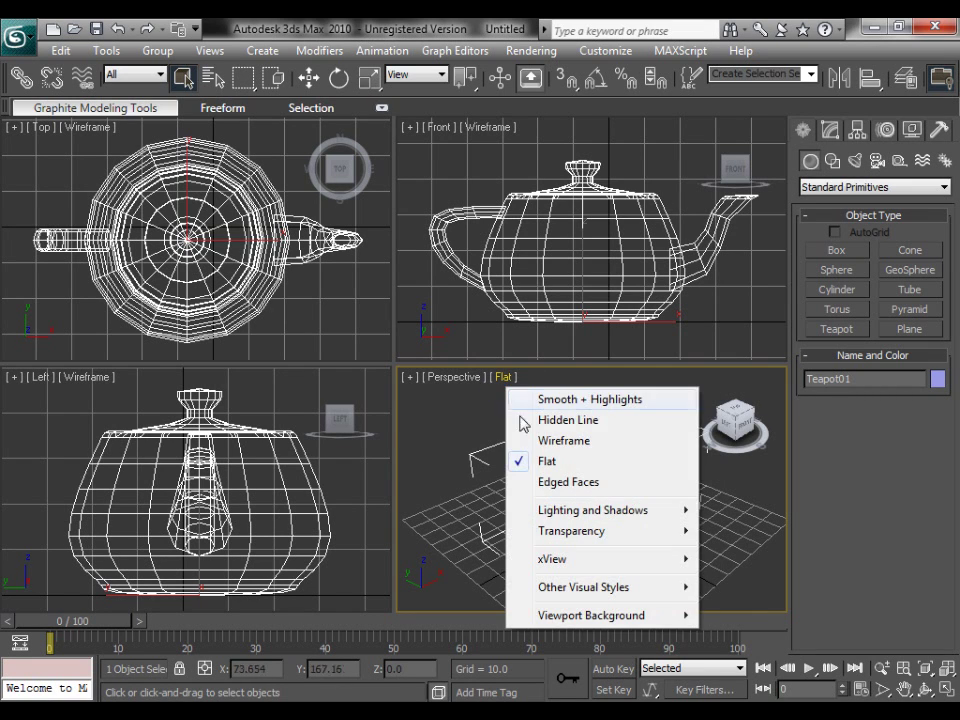
left_click(544, 482)
left_click(527, 378)
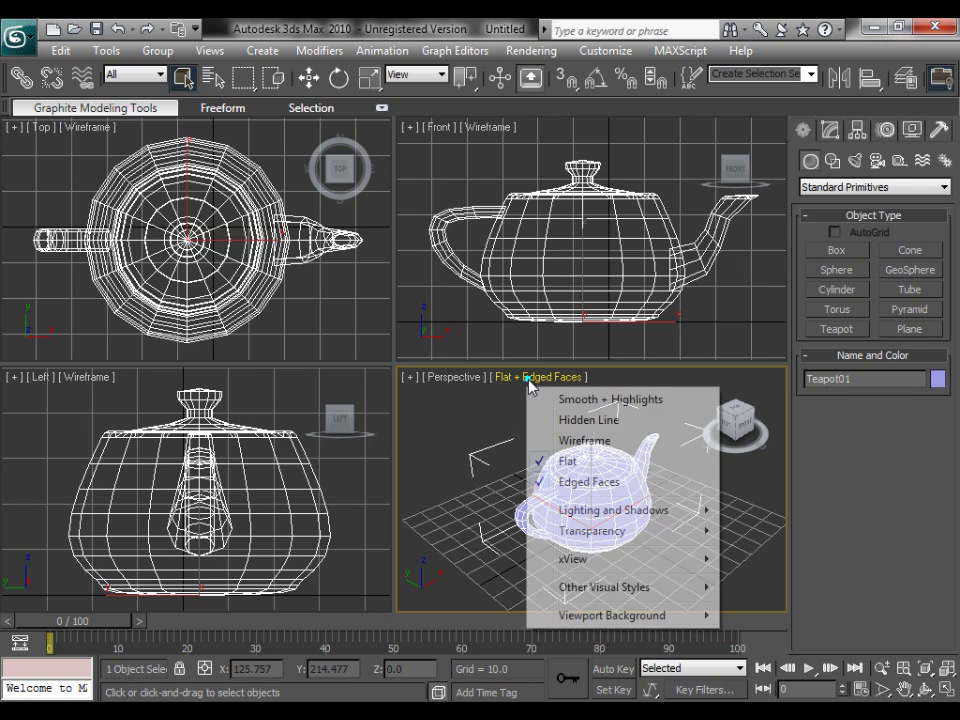
left_click(543, 399)
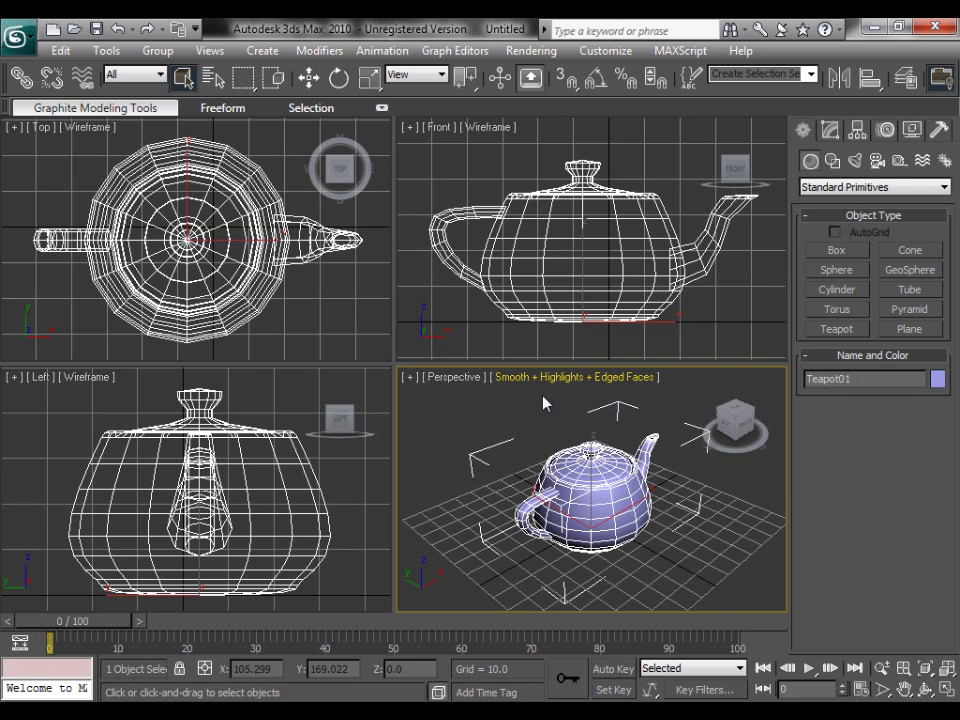
left_click(540, 378)
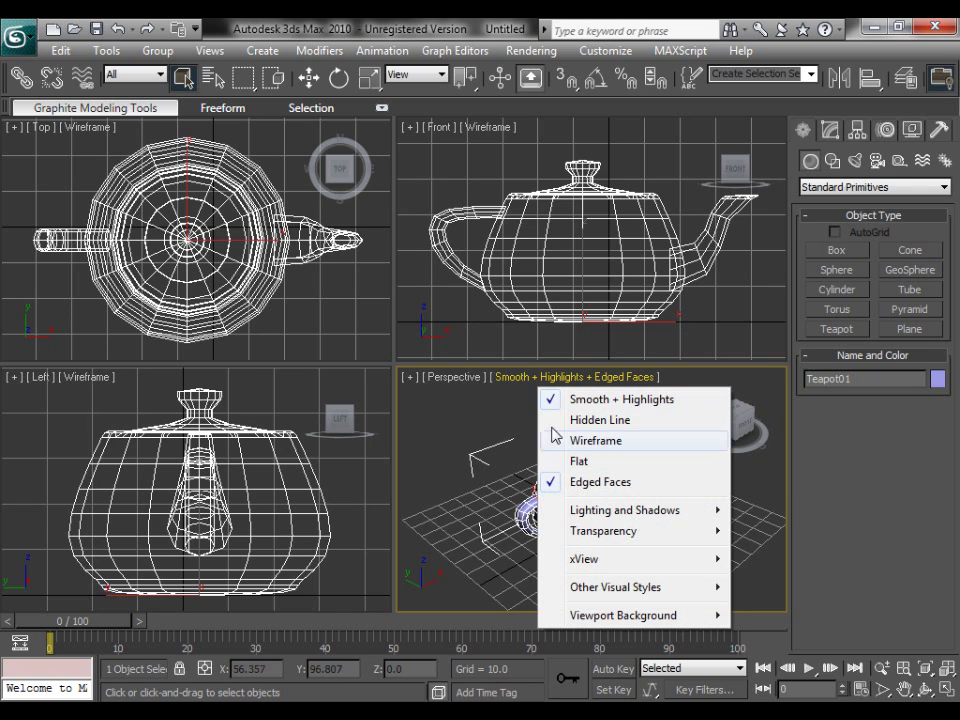
left_click(567, 481)
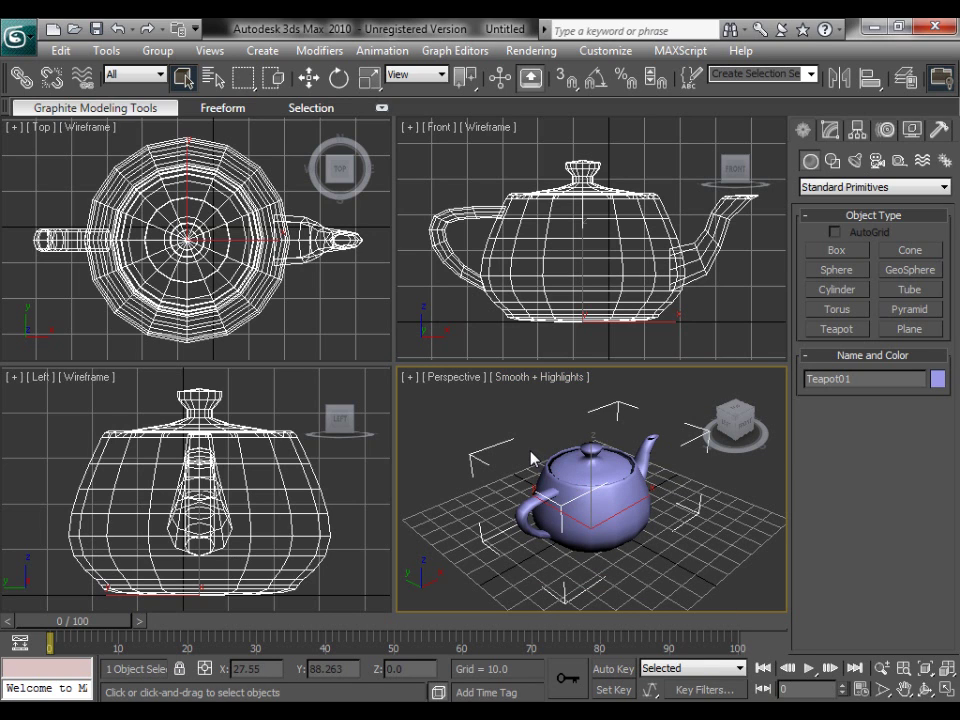
left_click(837, 329)
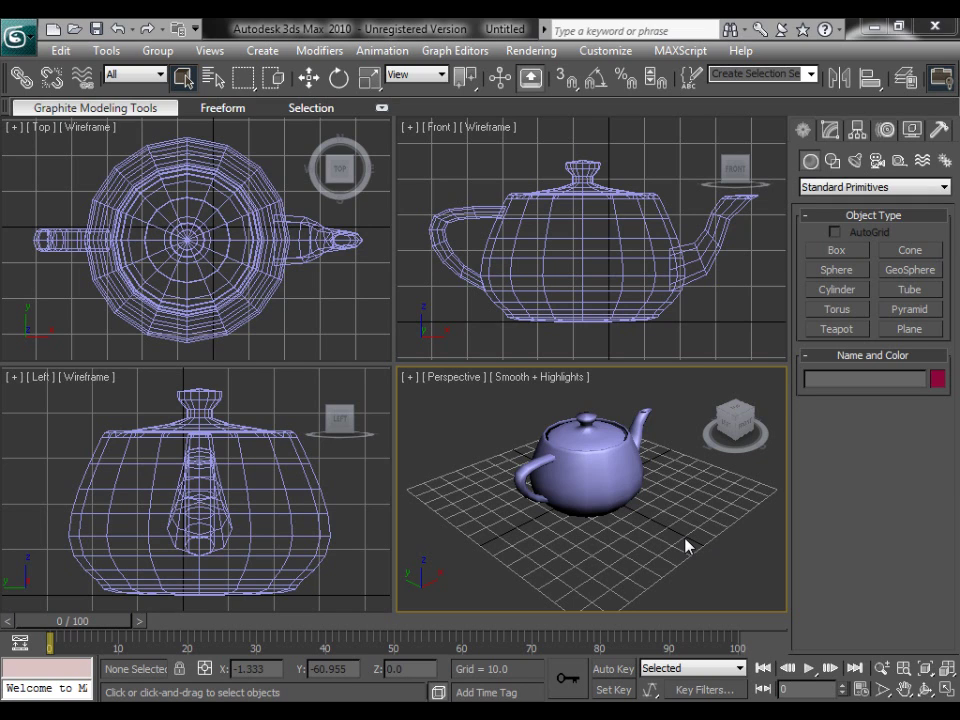
- Open the Perspective viewport's view type menu
left_click(447, 381)
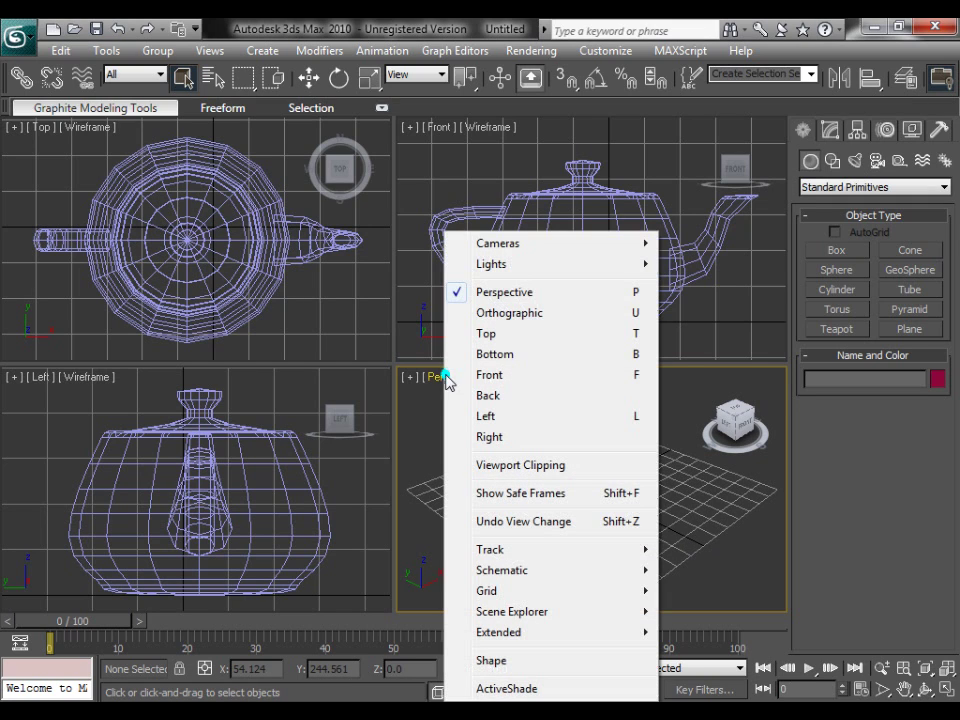
- Change the fourth viewport to Top, Bottom, then Front, and finally back to Perspective
left_click(511, 338)
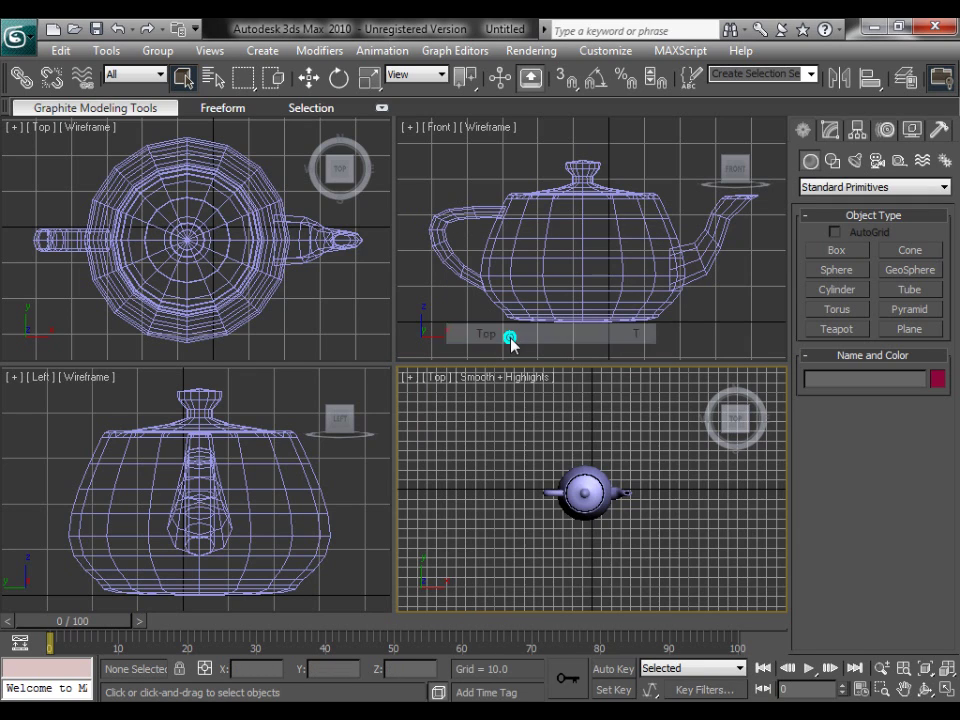
left_click(438, 378)
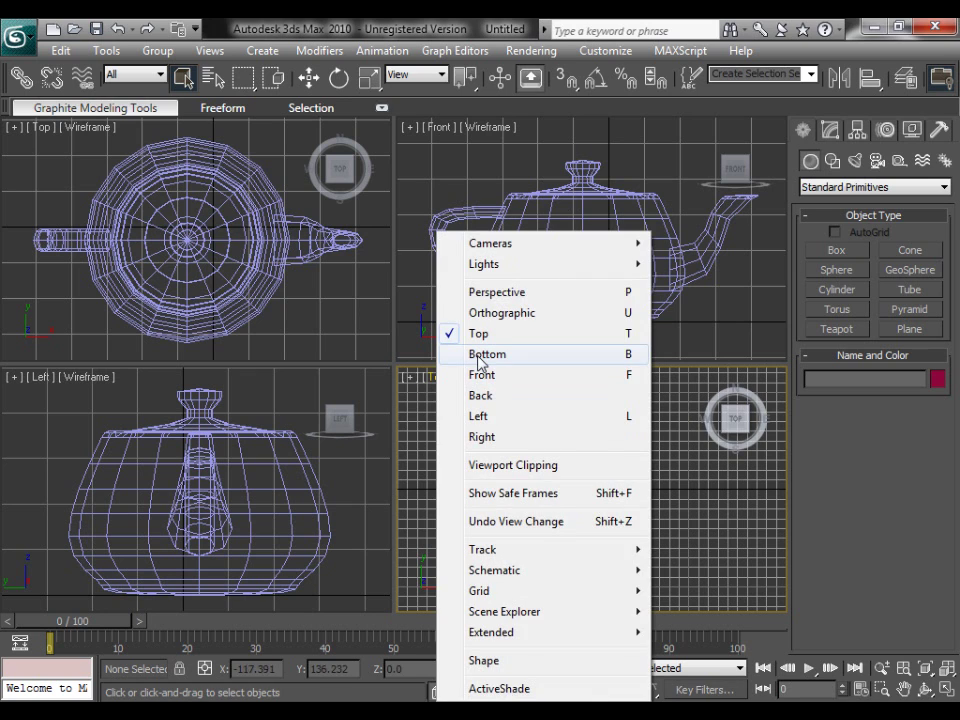
left_click(487, 354)
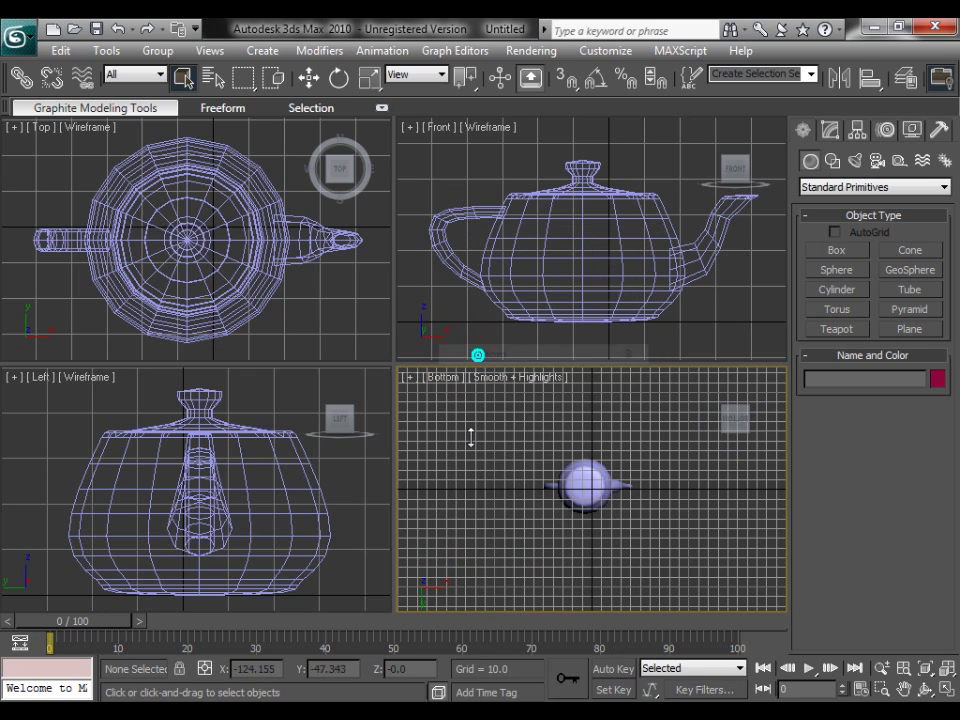
left_click(443, 378)
left_click(476, 377)
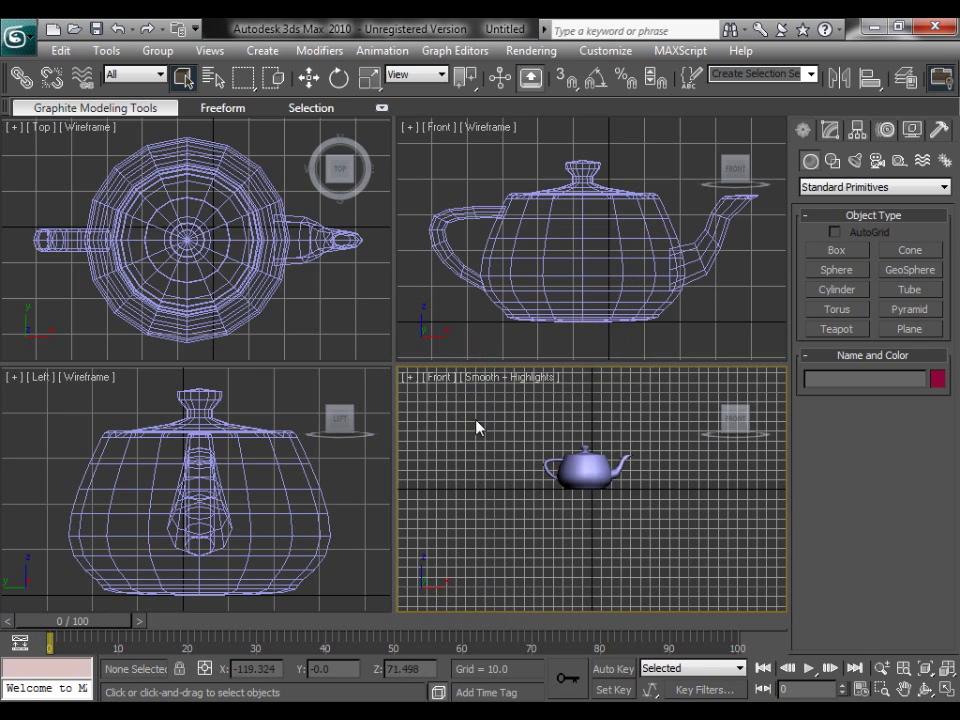
left_click(439, 378)
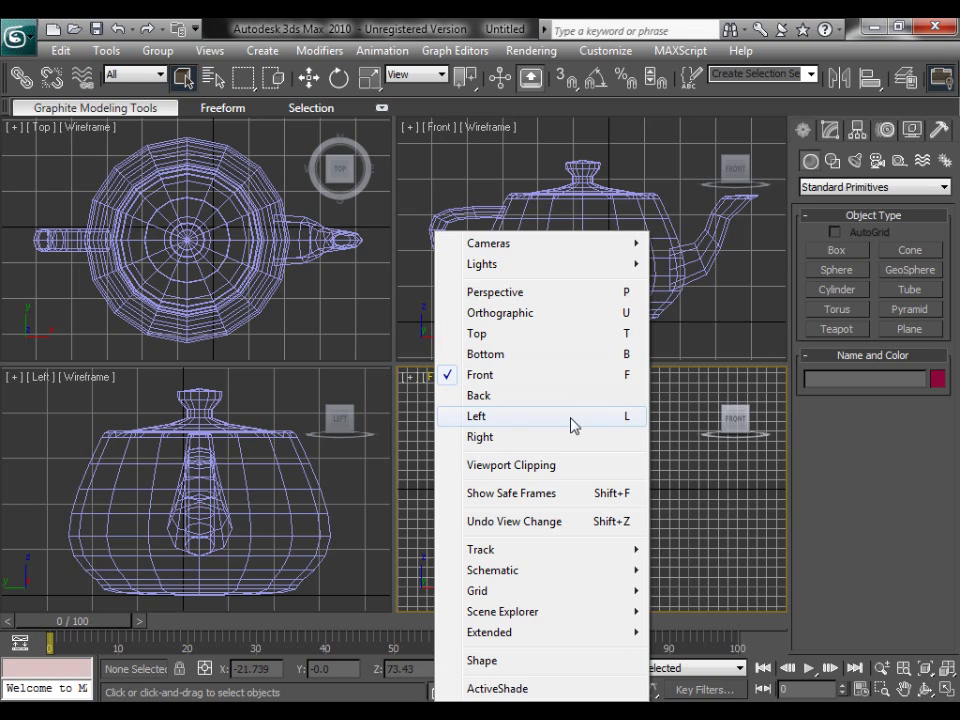
left_click(555, 295)
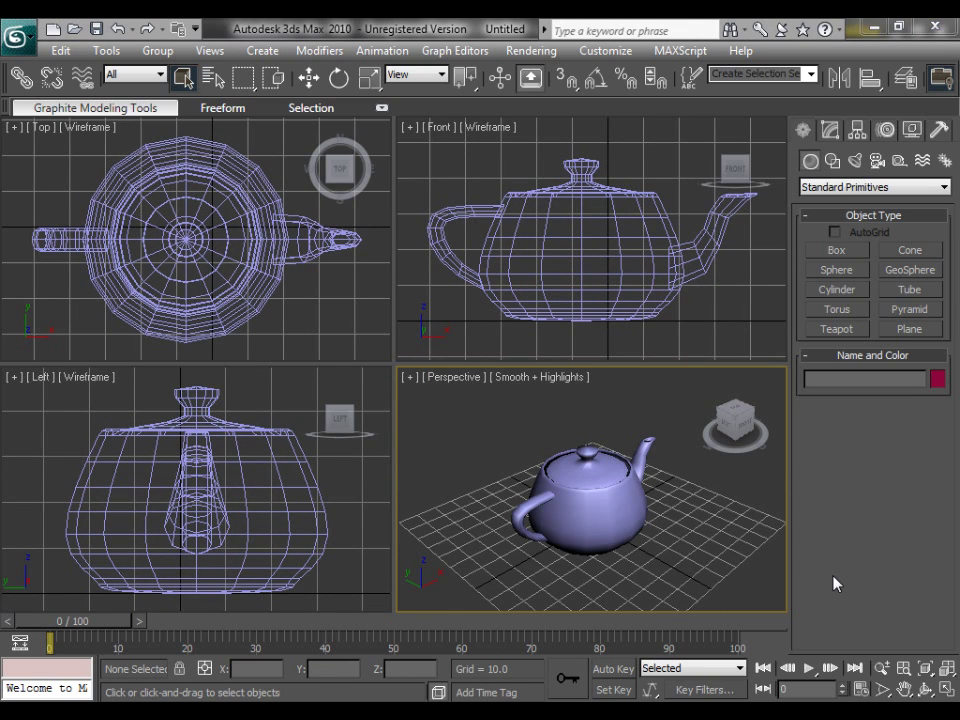
- Zoom the Perspective view in until the teapot lid fills it, then wheel back out
left_click(882, 670)
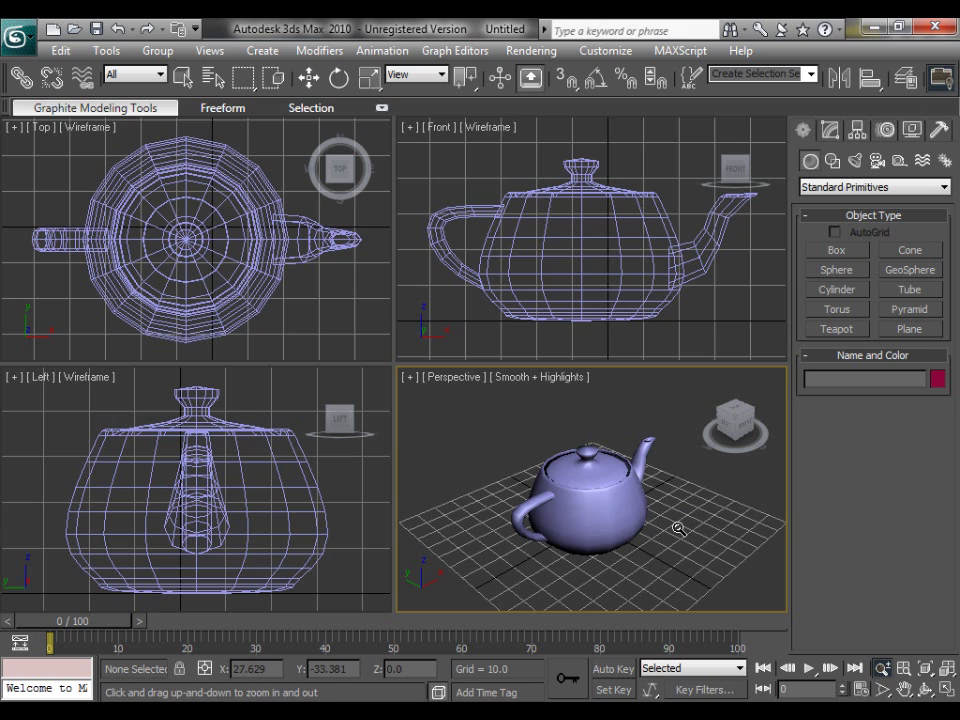
mouse_move(679, 528)
left_mouse_down()
mouse_move(679, 465)
mouse_move(684, 551)
left_mouse_up()
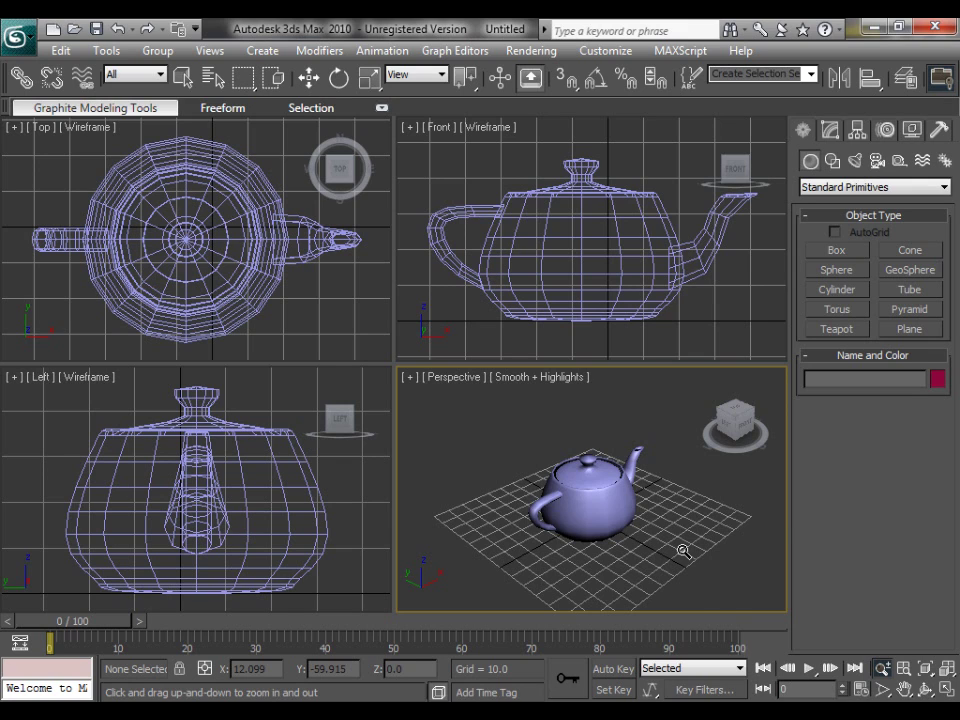
scroll(684, 551, "up", 6)
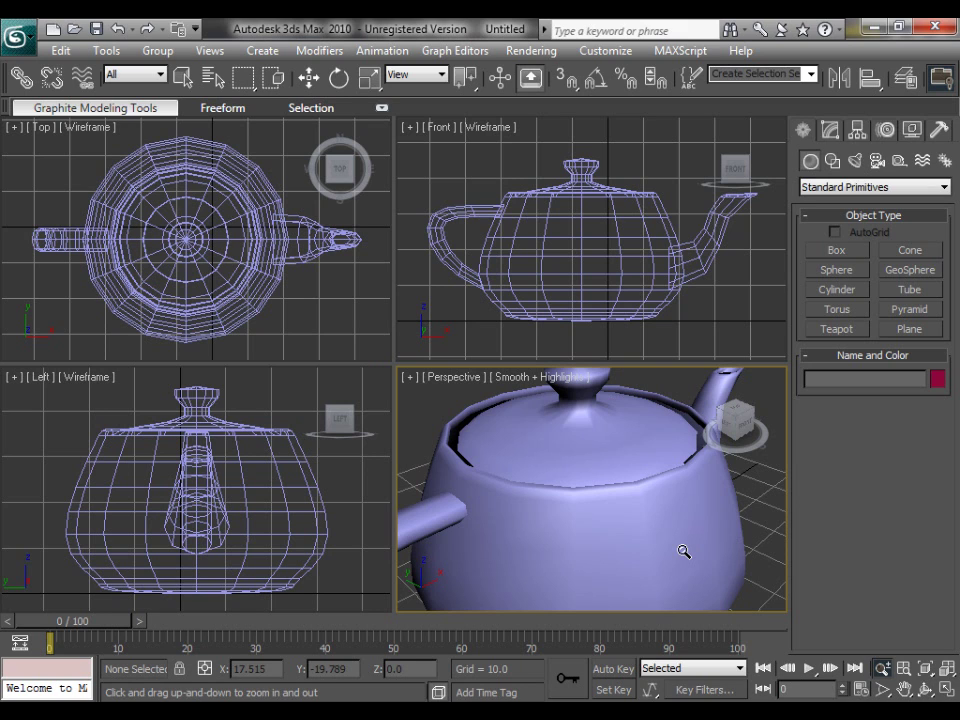
scroll(684, 551, "down", 6)
scroll(684, 551, "down", 2)
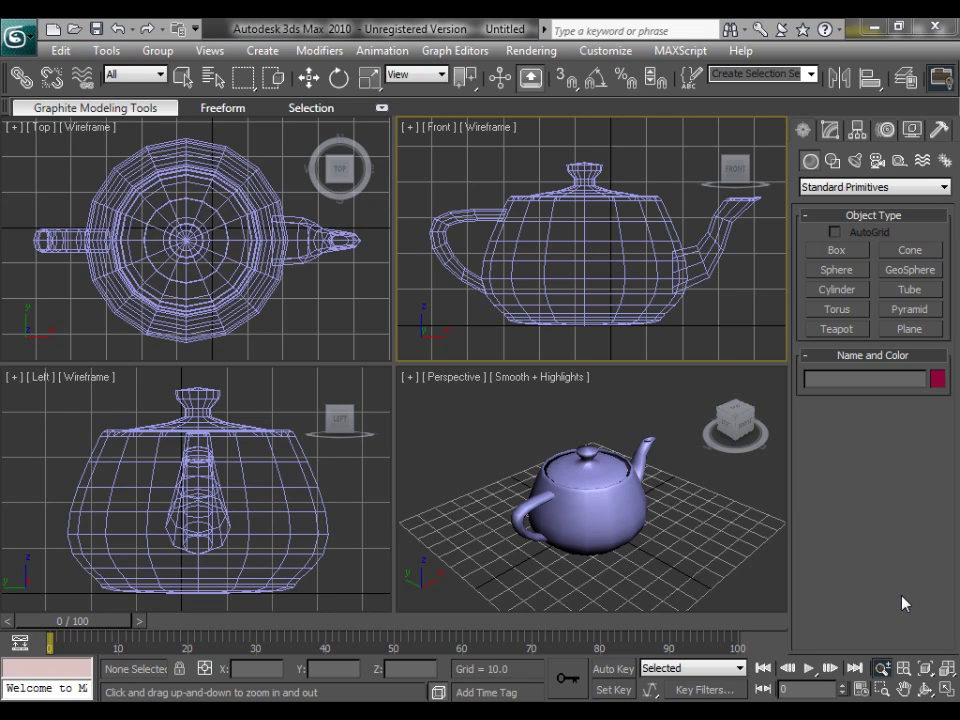
- Use Zoom All from the Perspective view, dragging upward to bring every viewport close on the teapot
left_click(904, 670)
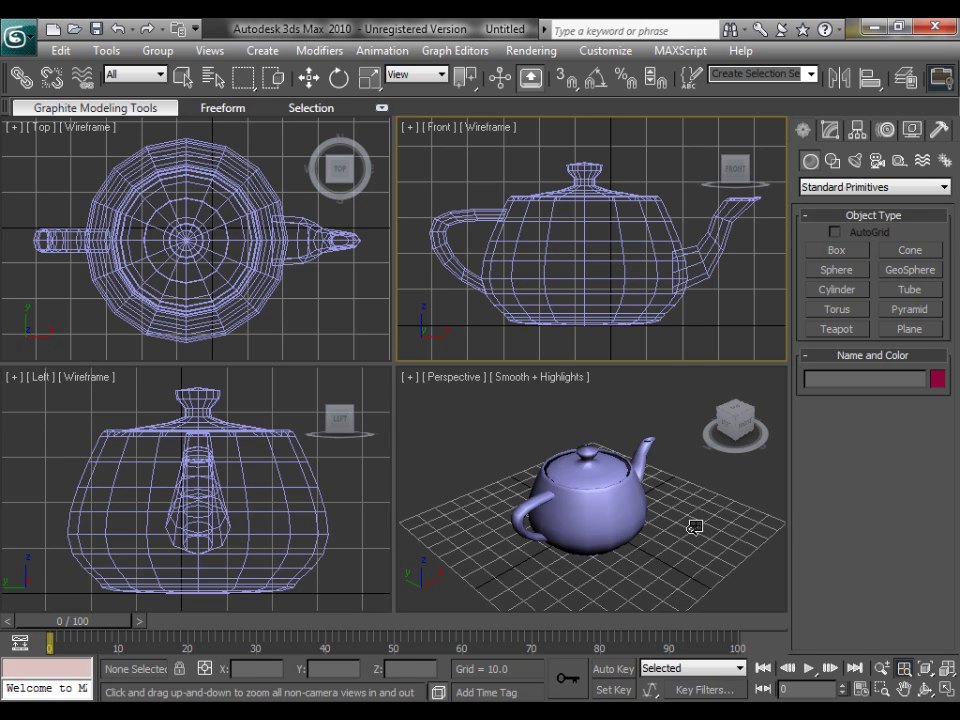
left_click(695, 527)
mouse_move(695, 527)
left_mouse_down()
mouse_move(703, 456)
mouse_move(705, 519)
left_mouse_up()
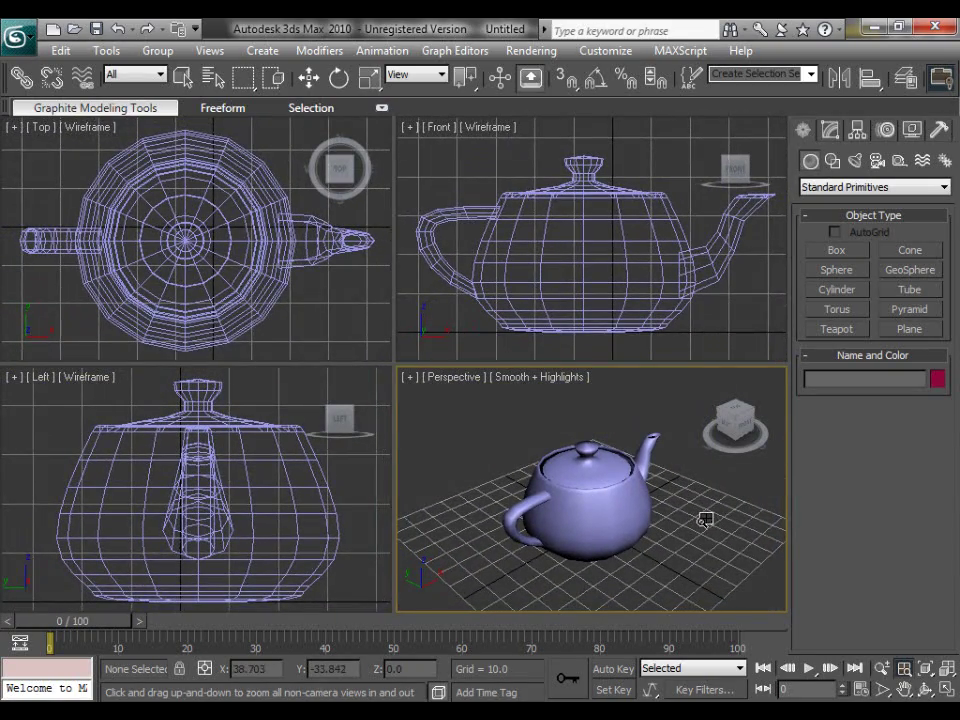
mouse_move(705, 519)
left_mouse_down()
mouse_move(711, 469)
mouse_move(715, 531)
left_mouse_up()
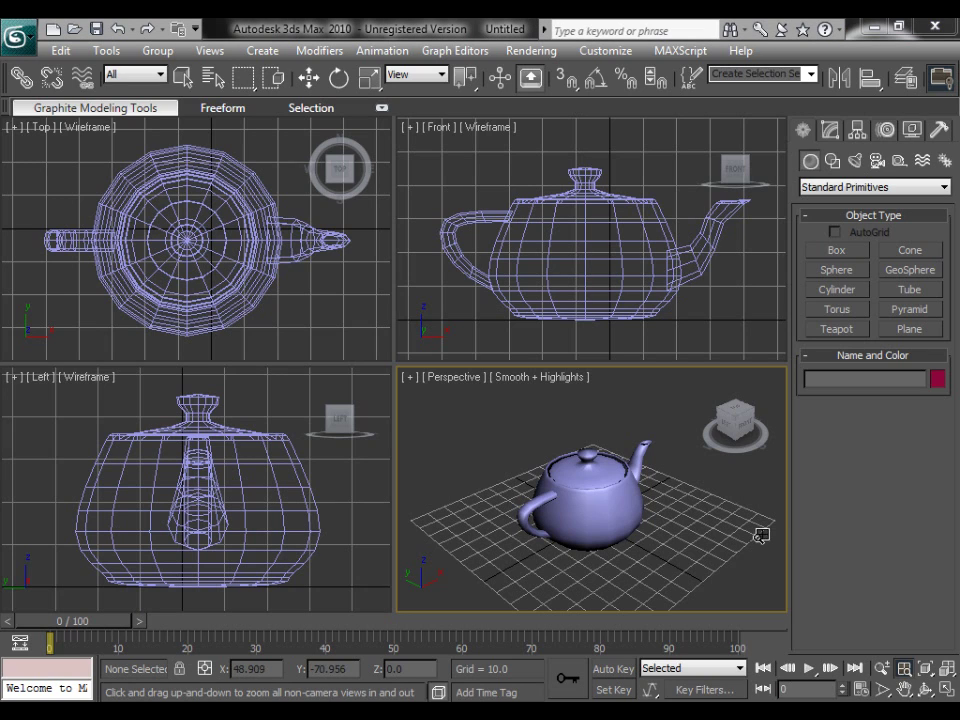
left_click_drag(740, 536, 744, 455)
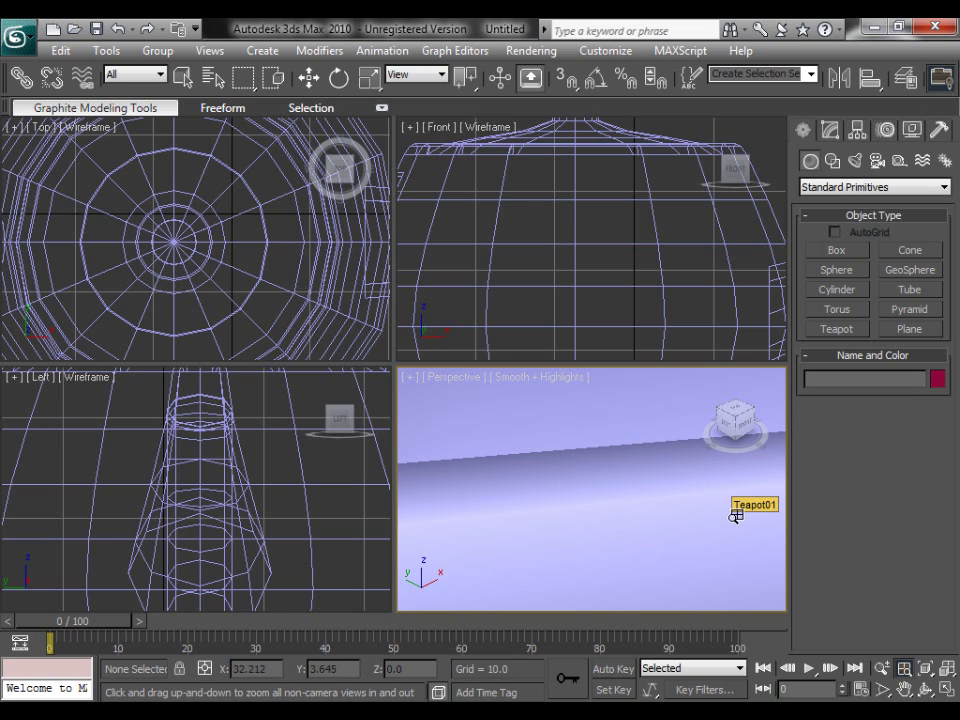
- Zoom Extents in the Perspective and Front views, then Zoom Extents All (Ctrl+Shift+Z) for the rest
left_click(929, 675)
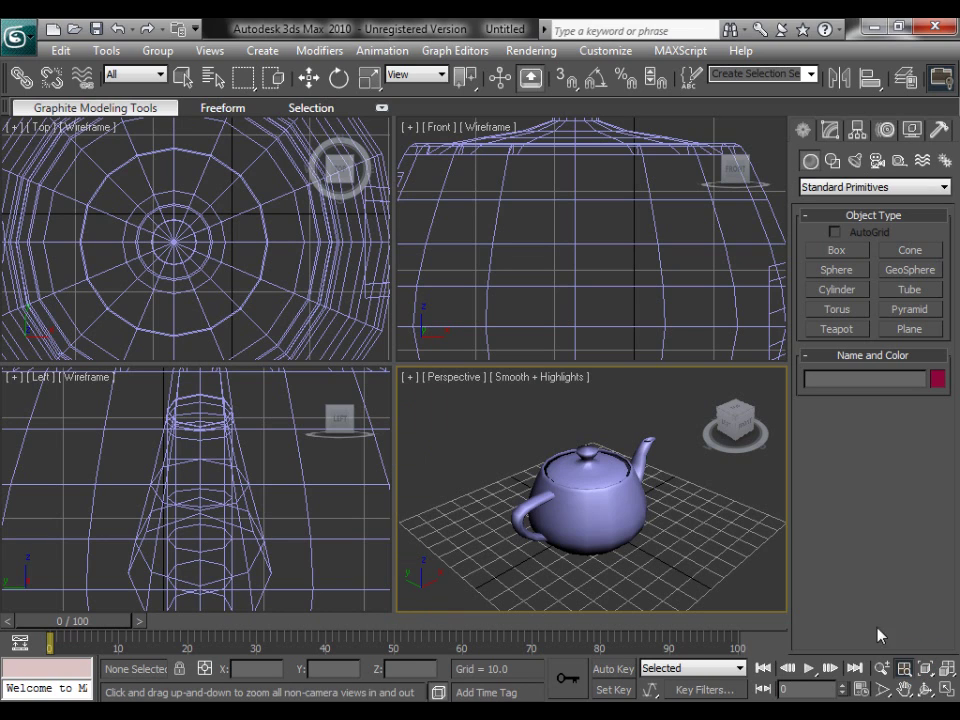
left_click(662, 328)
left_click(926, 668)
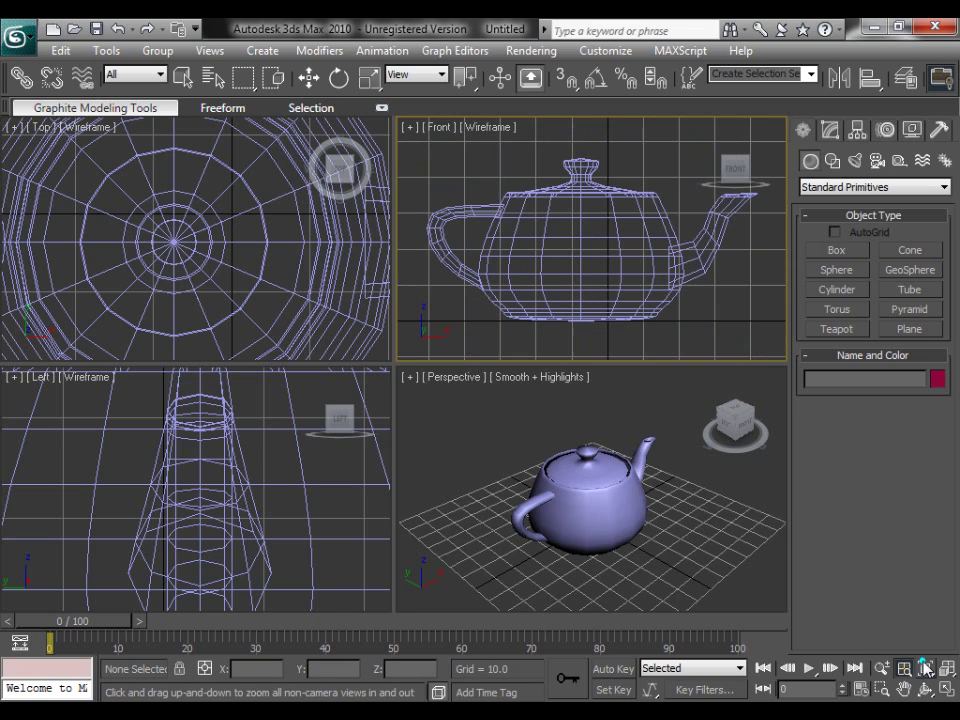
left_click(361, 309)
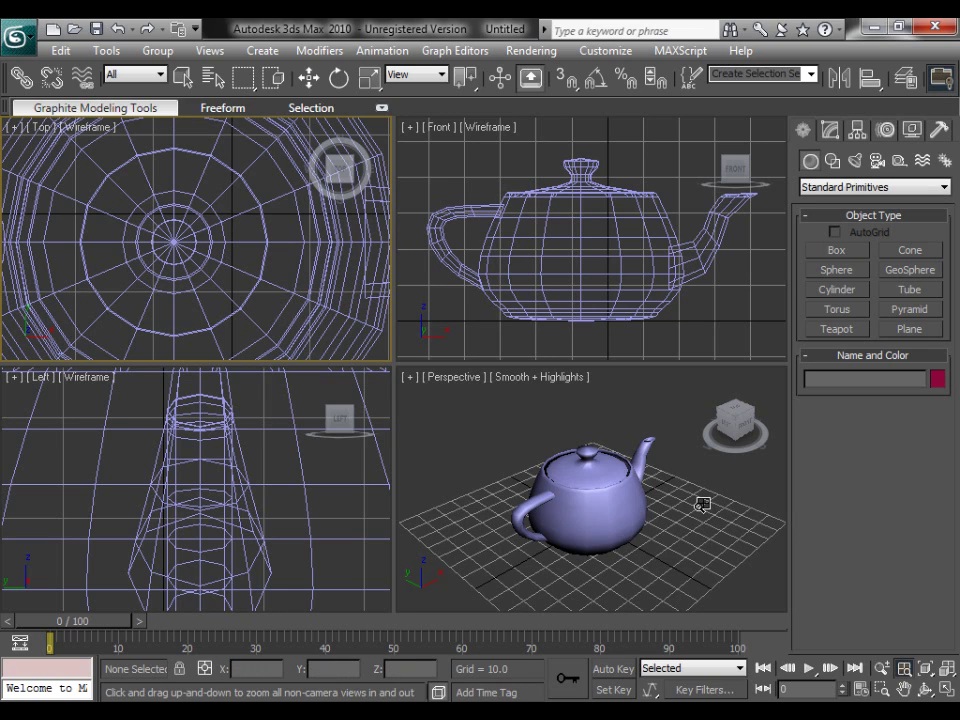
key("ctrl+shift+z")
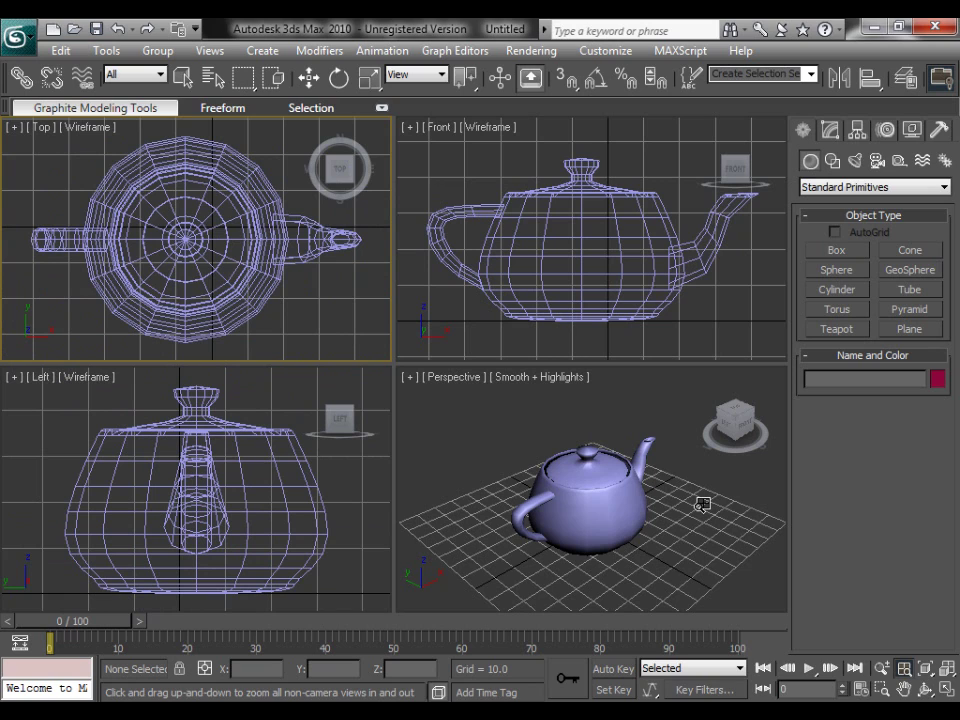
- Pan the Perspective, Front and Top views so the teapot shifts within each
middle_click_drag(702, 505, 777, 548)
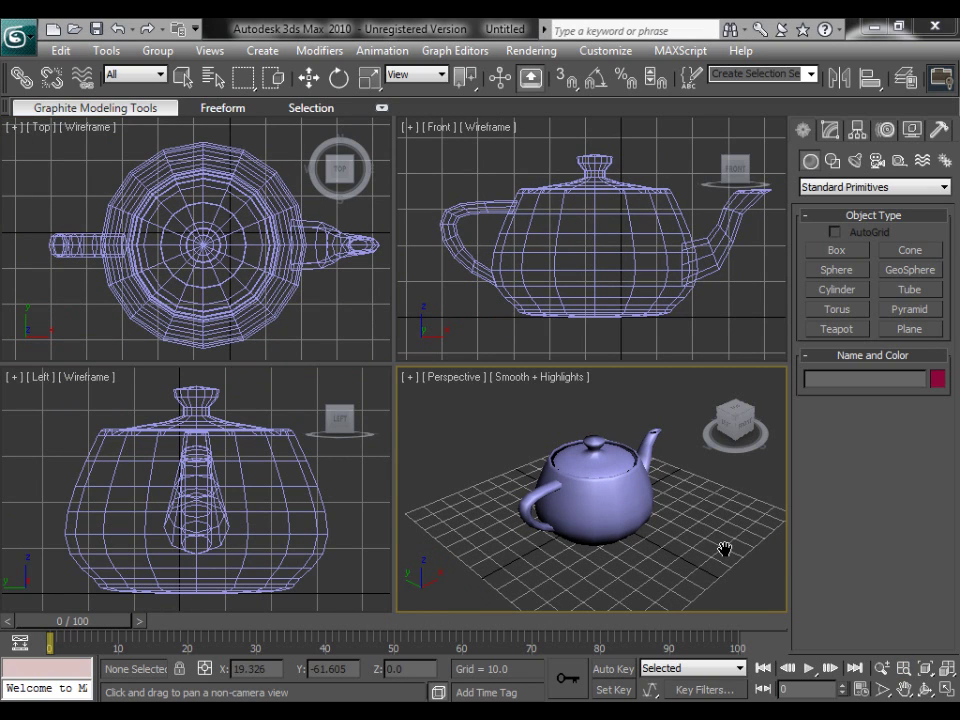
middle_click_drag(720, 544, 693, 532)
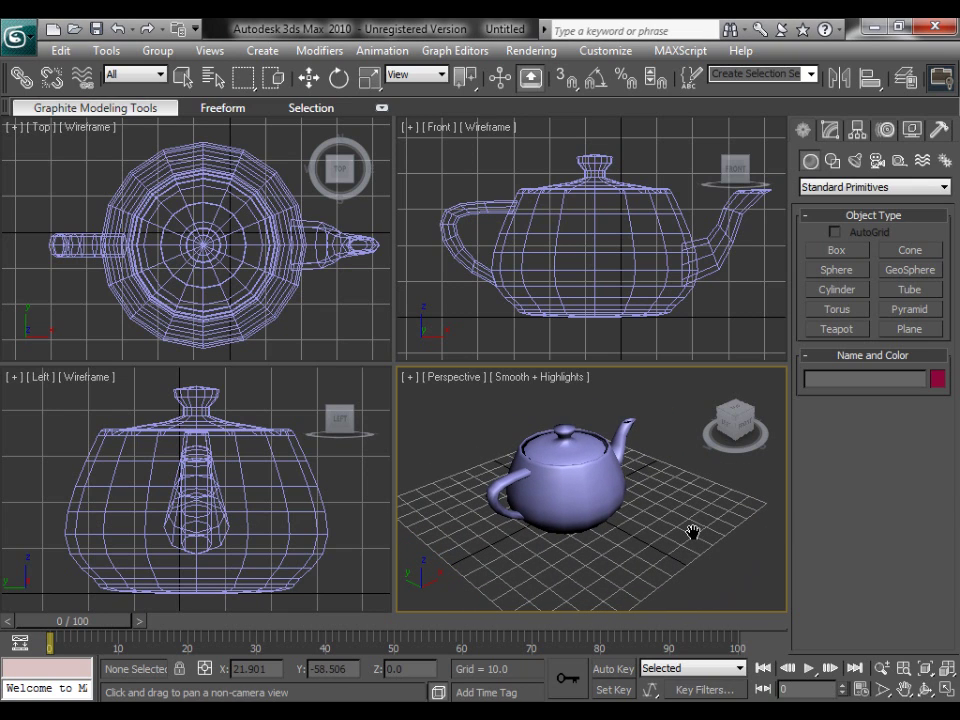
left_click(909, 690)
mouse_move(689, 507)
left_mouse_down()
mouse_move(754, 514)
mouse_move(671, 482)
mouse_move(675, 531)
mouse_move(693, 501)
mouse_move(699, 527)
left_mouse_up()
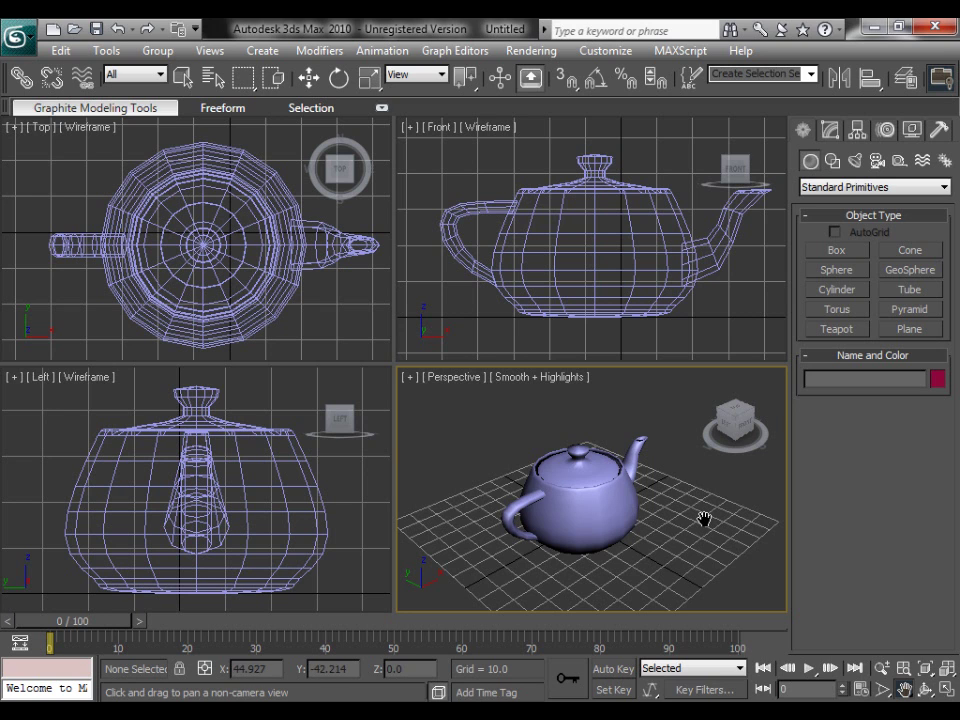
left_click_drag(704, 518, 690, 497)
mouse_move(734, 319)
left_mouse_down()
mouse_move(696, 317)
mouse_move(739, 319)
mouse_move(733, 305)
left_mouse_up()
left_click_drag(390, 300, 343, 313)
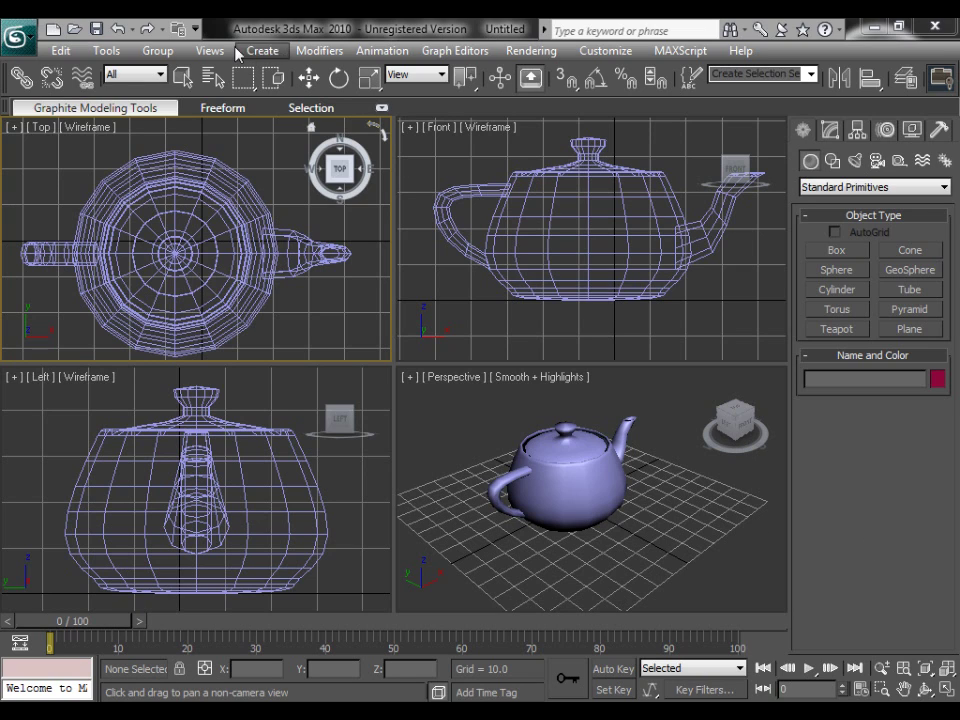
- Orbit the Perspective view around the teapot with the ViewCube and Orbit tool to a higher angle
left_click(181, 77)
left_click(738, 455)
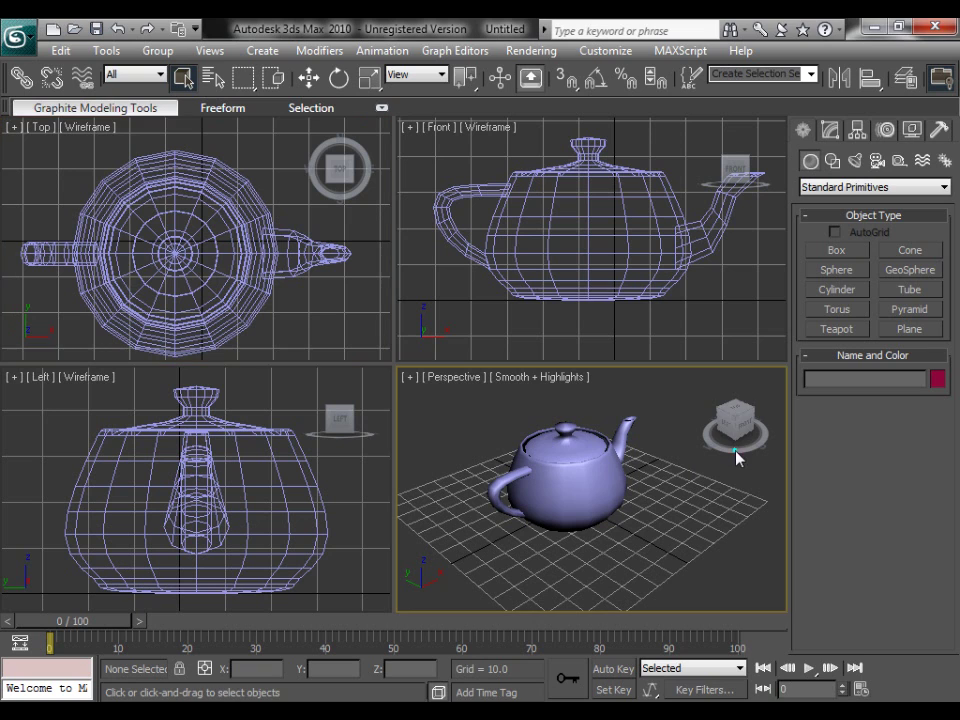
mouse_move(740, 452)
left_mouse_down()
mouse_move(705, 455)
mouse_move(742, 458)
left_mouse_up()
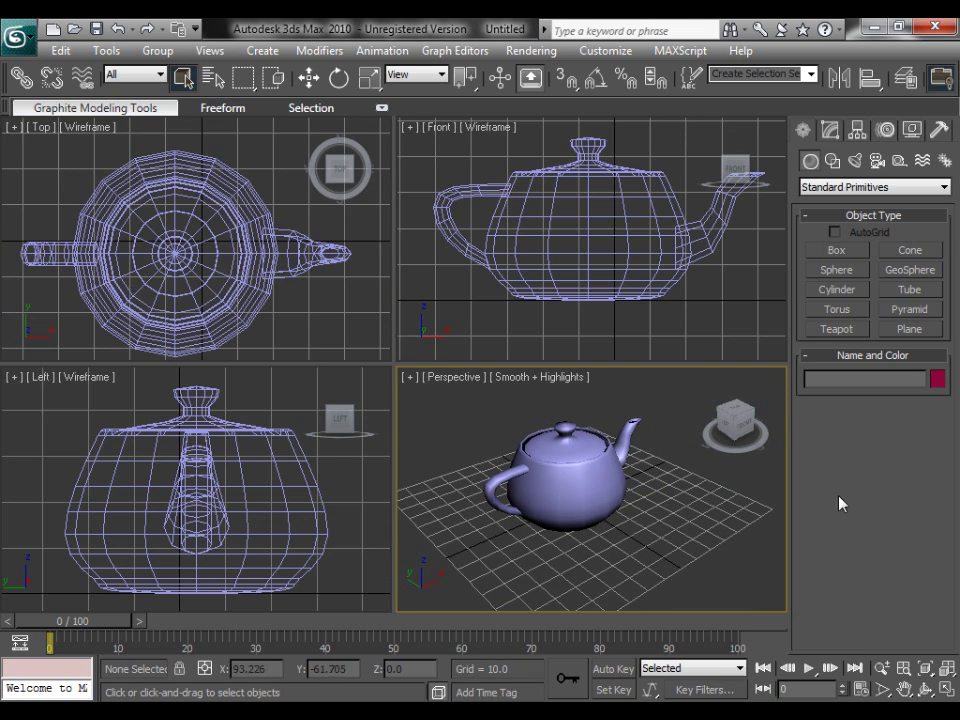
left_click(925, 689)
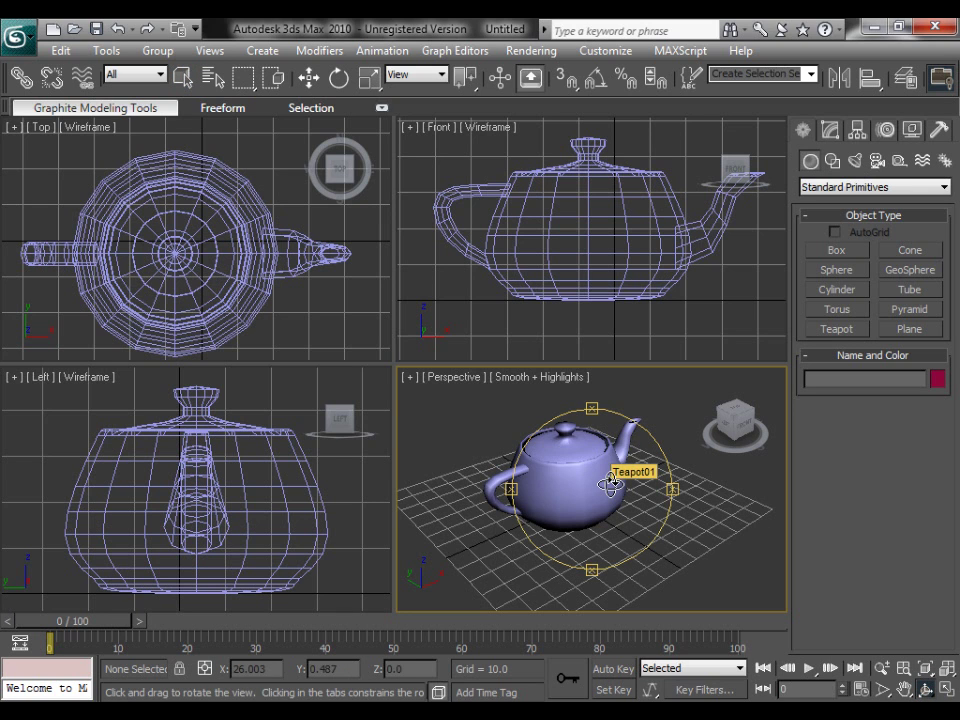
left_click_drag(611, 483, 598, 381)
left_click_drag(673, 488, 596, 476)
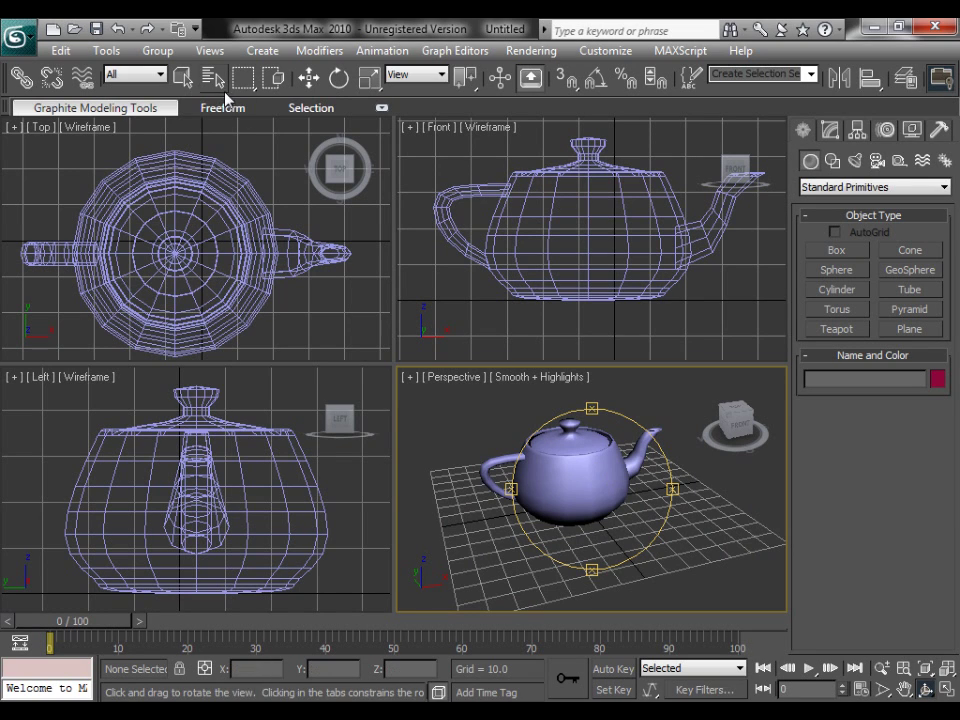
left_click(182, 76)
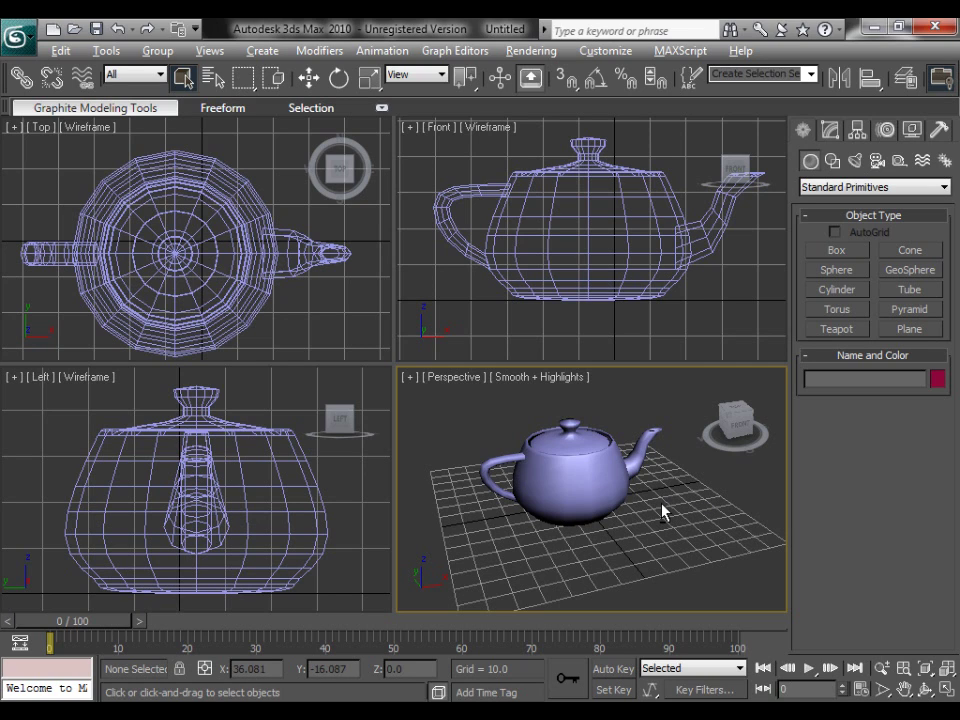
middle_click_drag(662, 512, 596, 490, "alt")
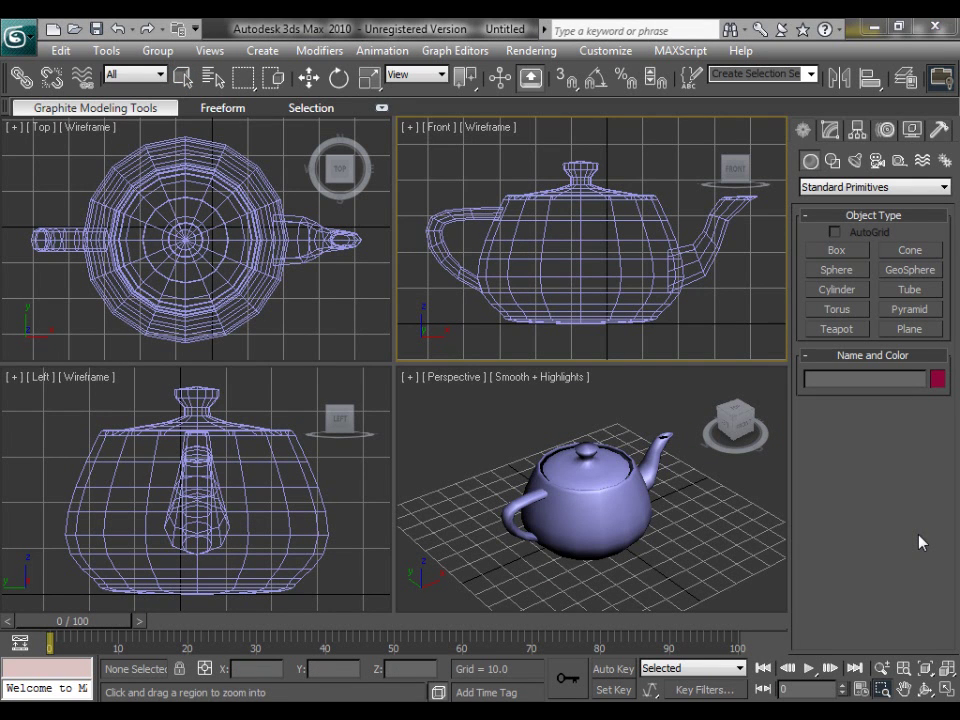
- Zoom Region the Left view into successively smaller areas of the teapot's side
left_click(882, 690)
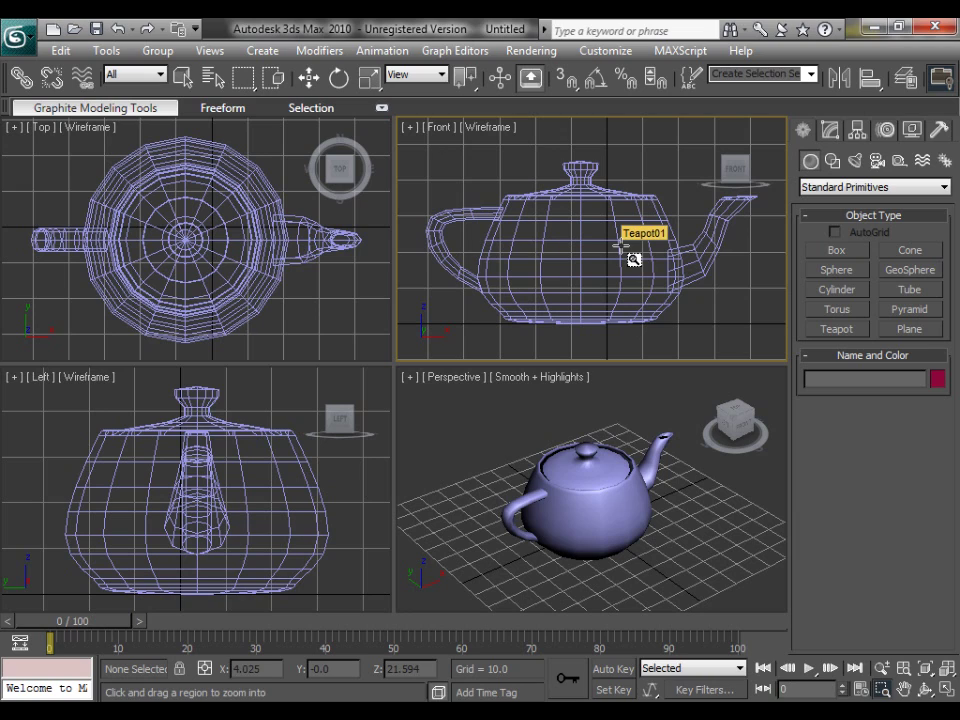
left_click(312, 381)
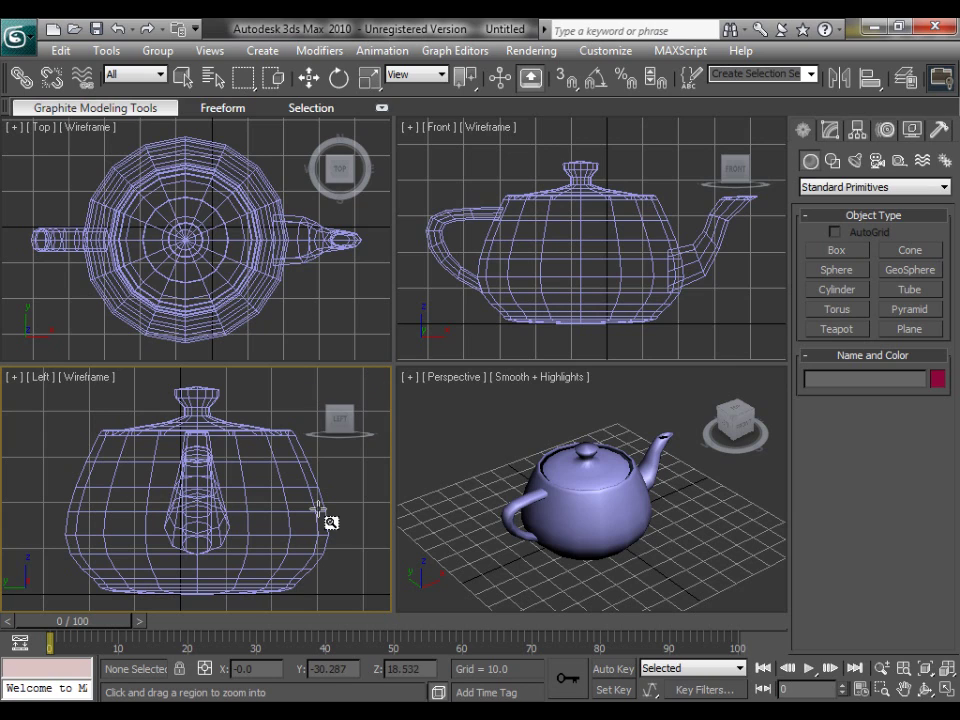
left_click_drag(341, 508, 182, 433)
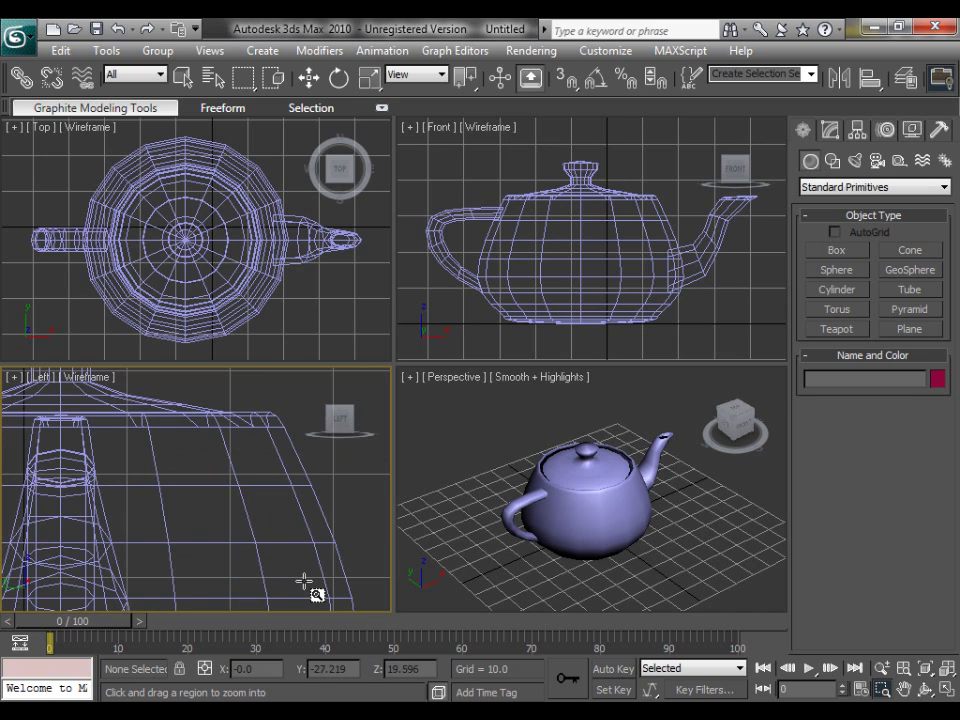
left_click_drag(307, 584, 52, 437)
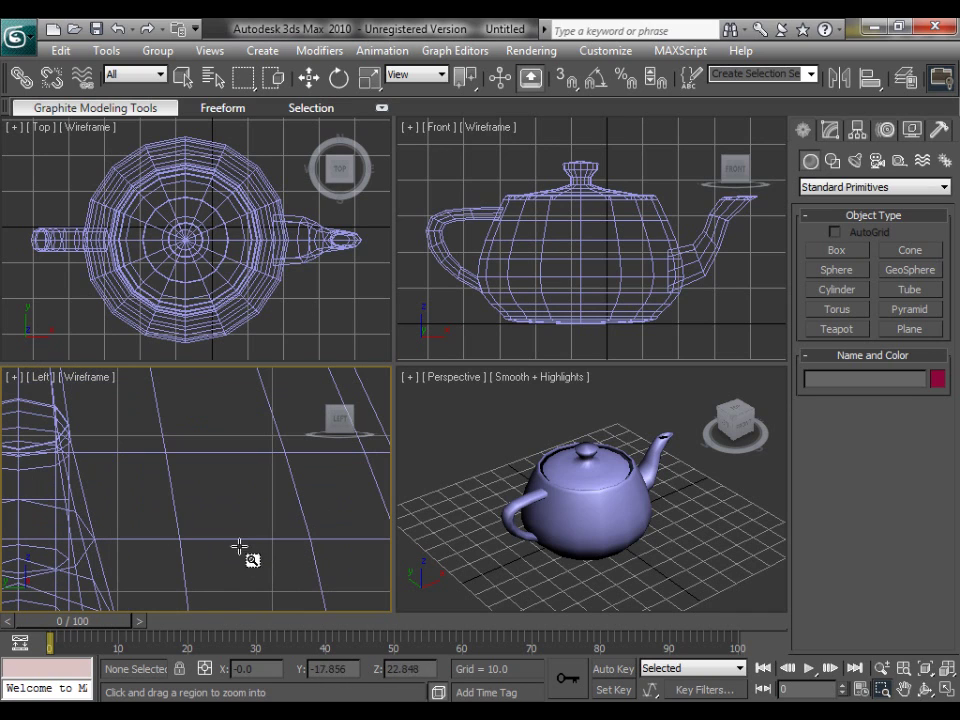
left_click_drag(277, 569, 32, 415)
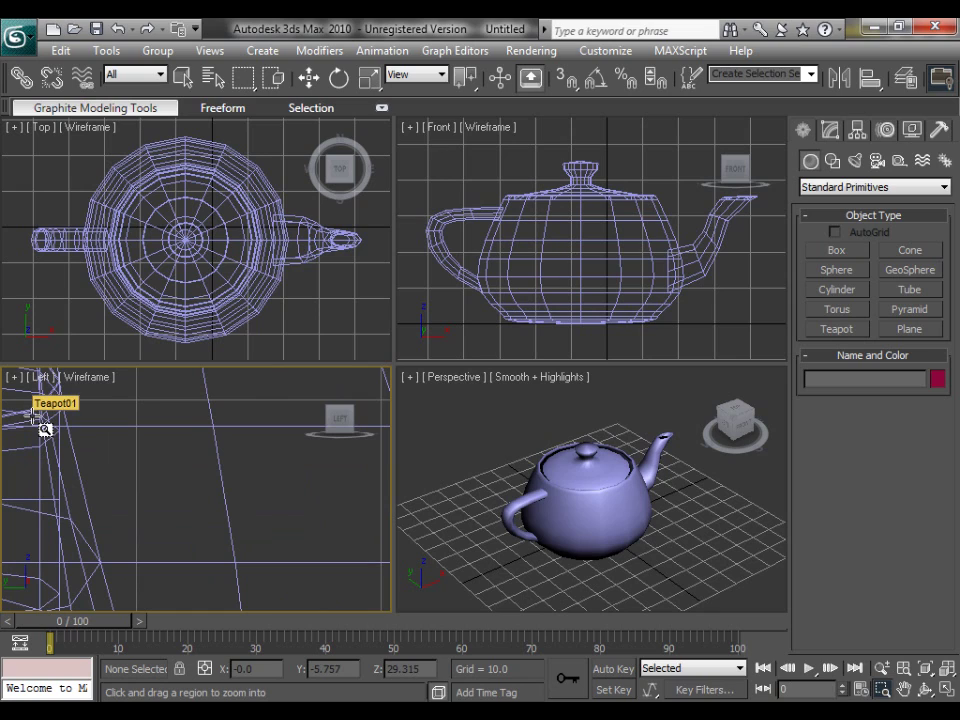
right_click(560, 500)
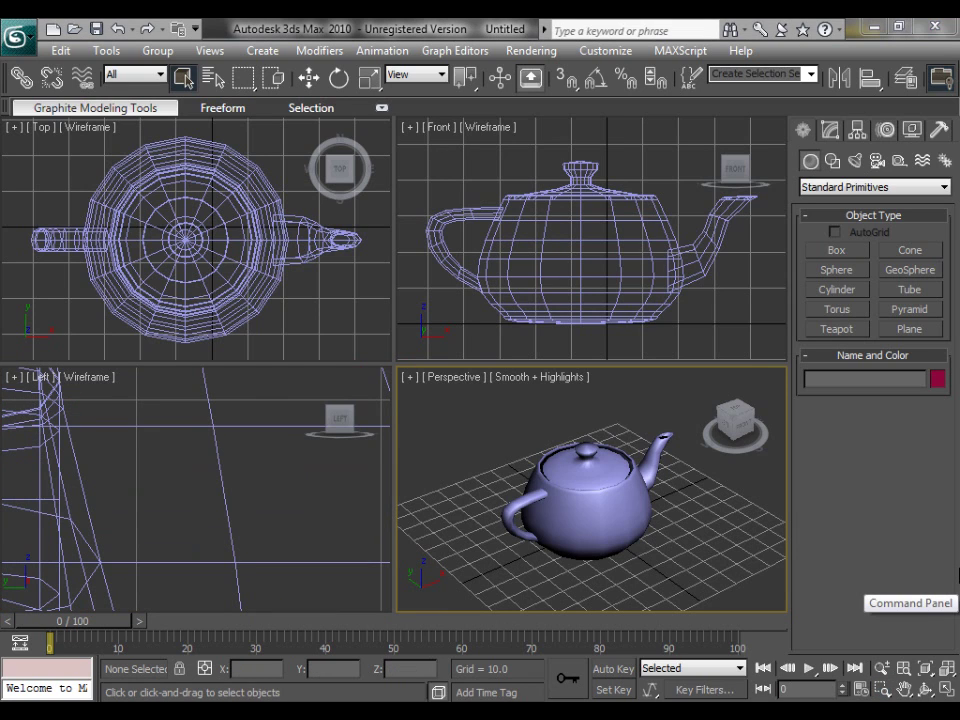